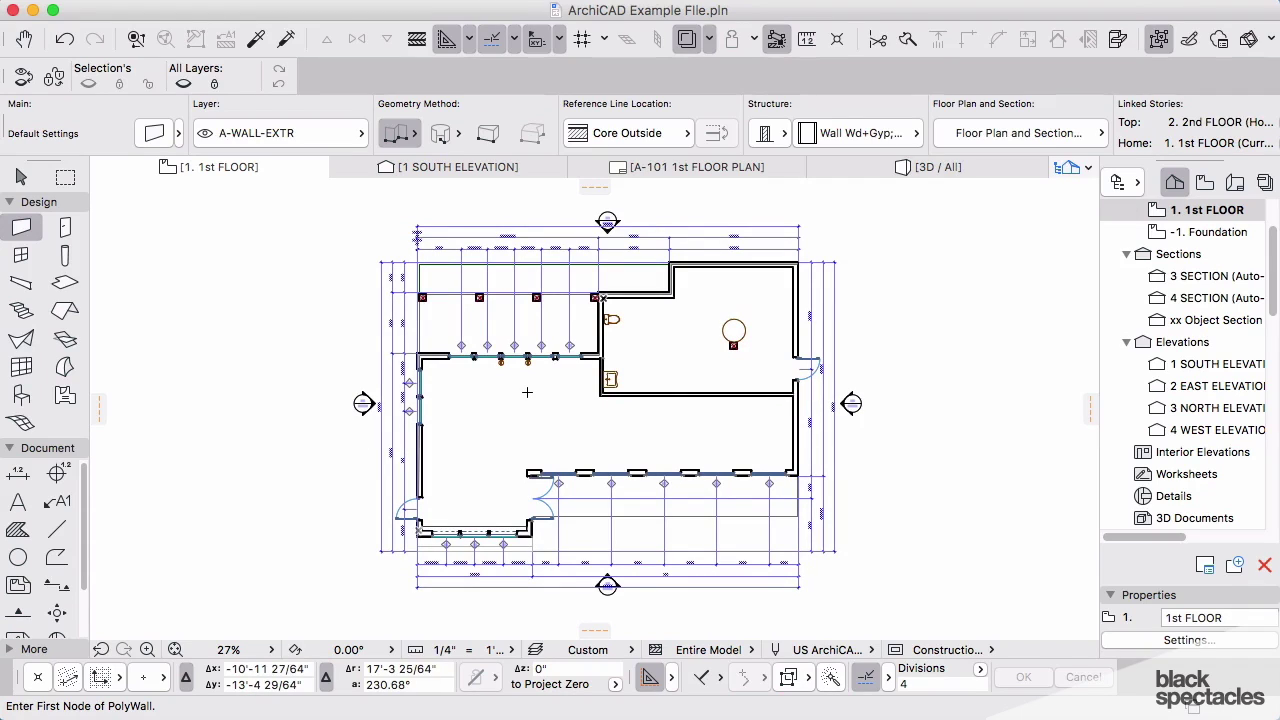
# Activate the Text tool and open Text Default Settings
pyautogui.doubleClick(18, 503)
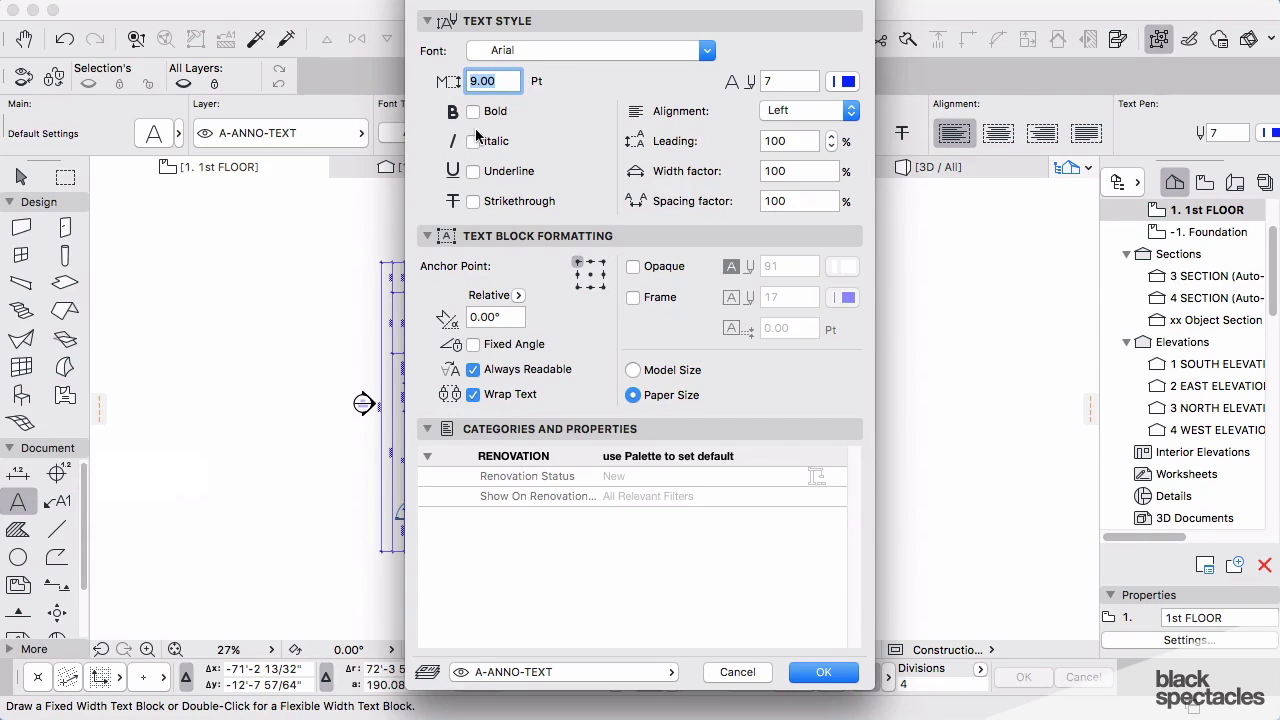
# Keep Arial 9 pt as the default text style and collapse Categories and Properties
pyautogui.click(513, 84)
pyautogui.click(564, 52)
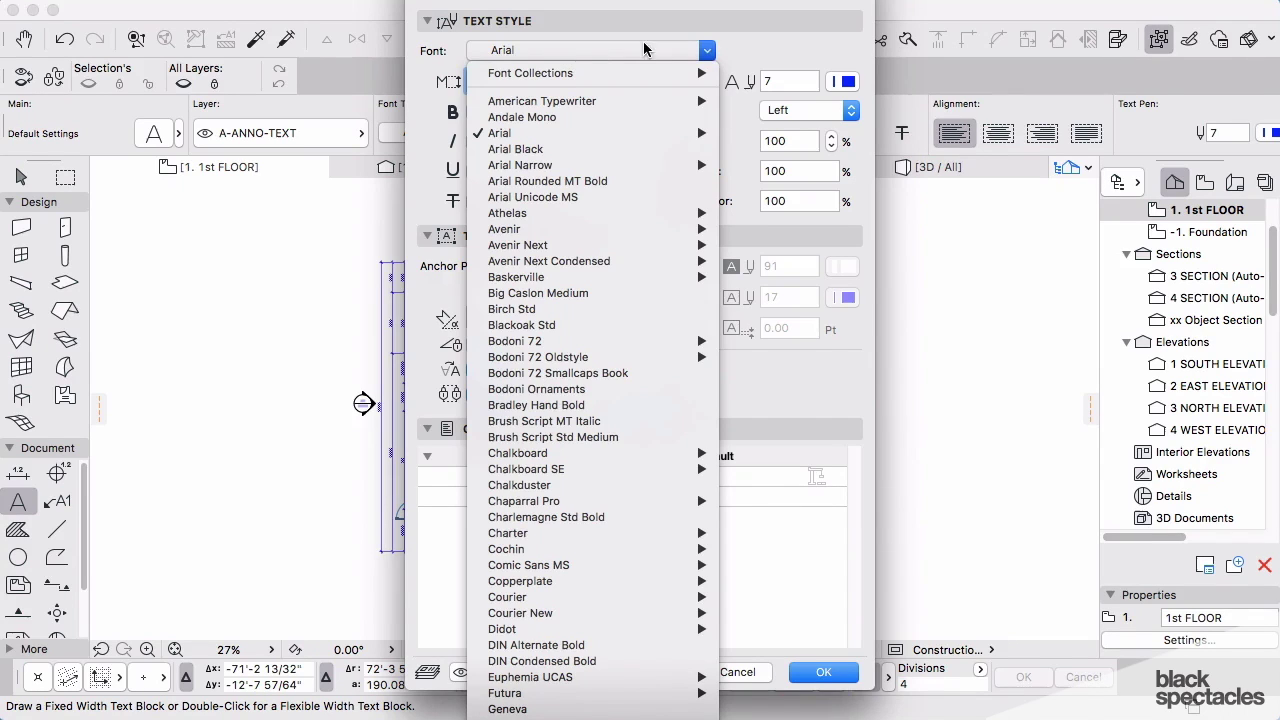
pyautogui.click(784, 46)
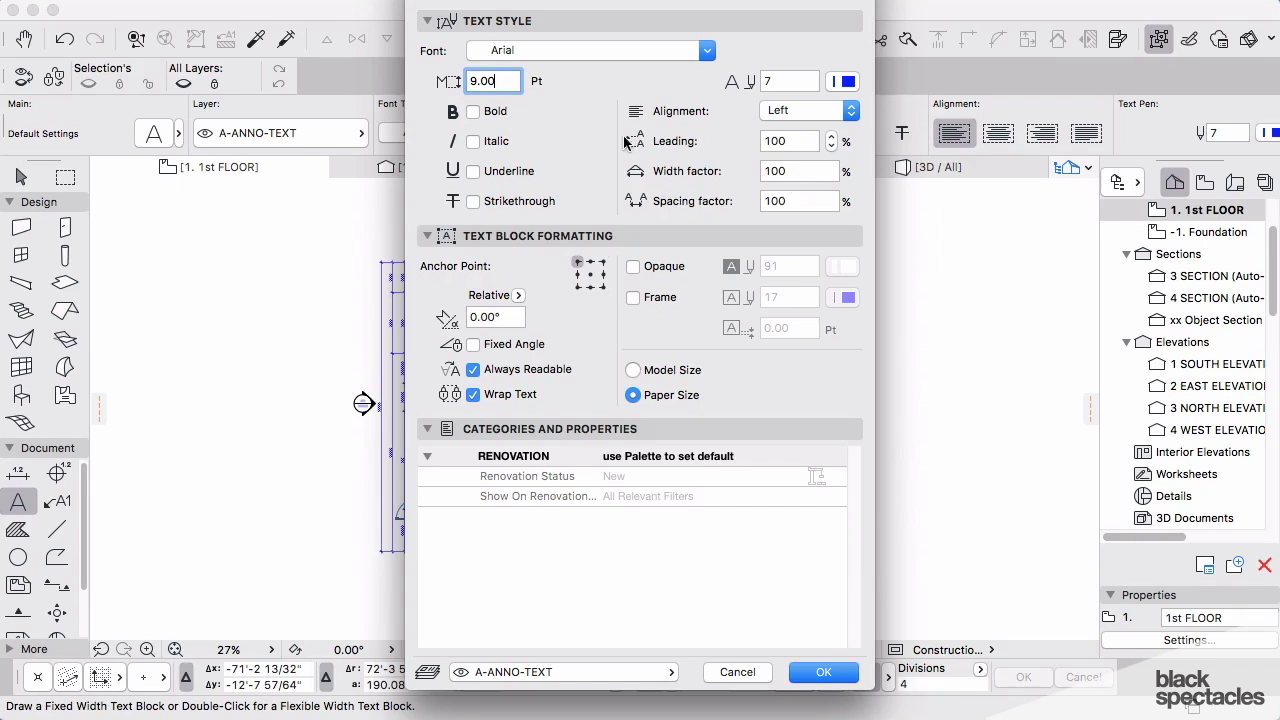
pyautogui.click(427, 428)
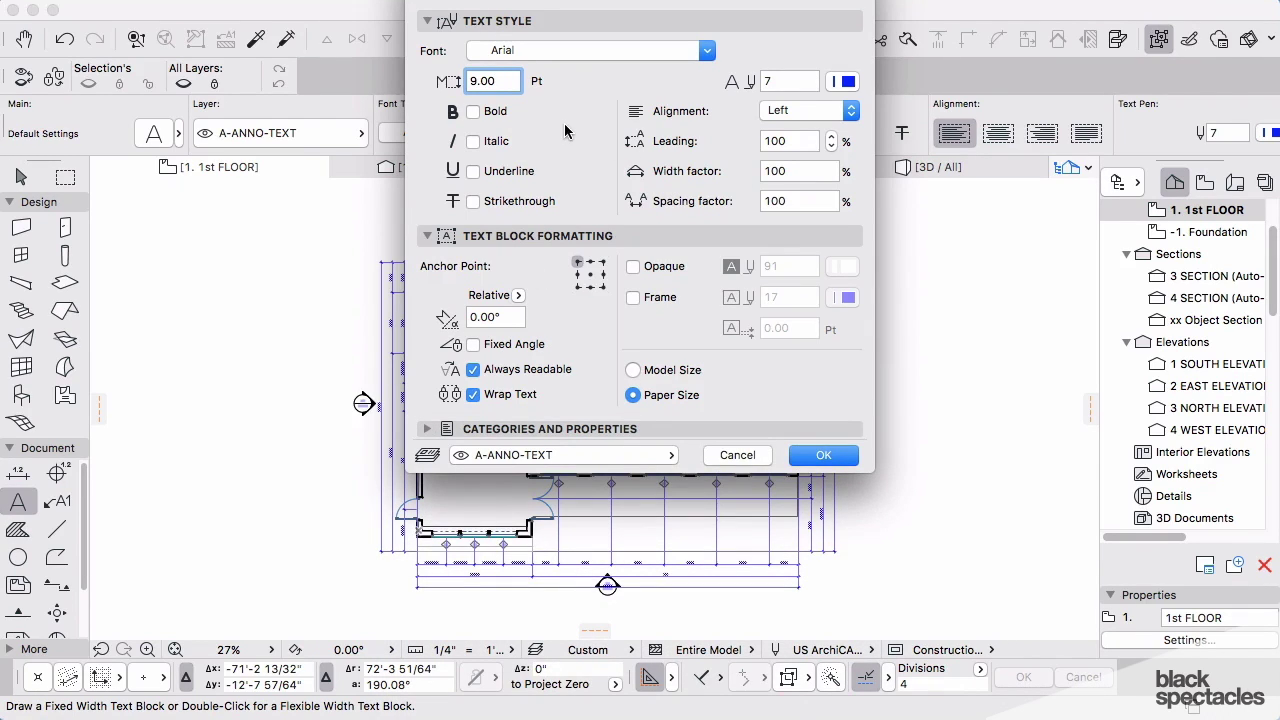
pyautogui.click(826, 457)
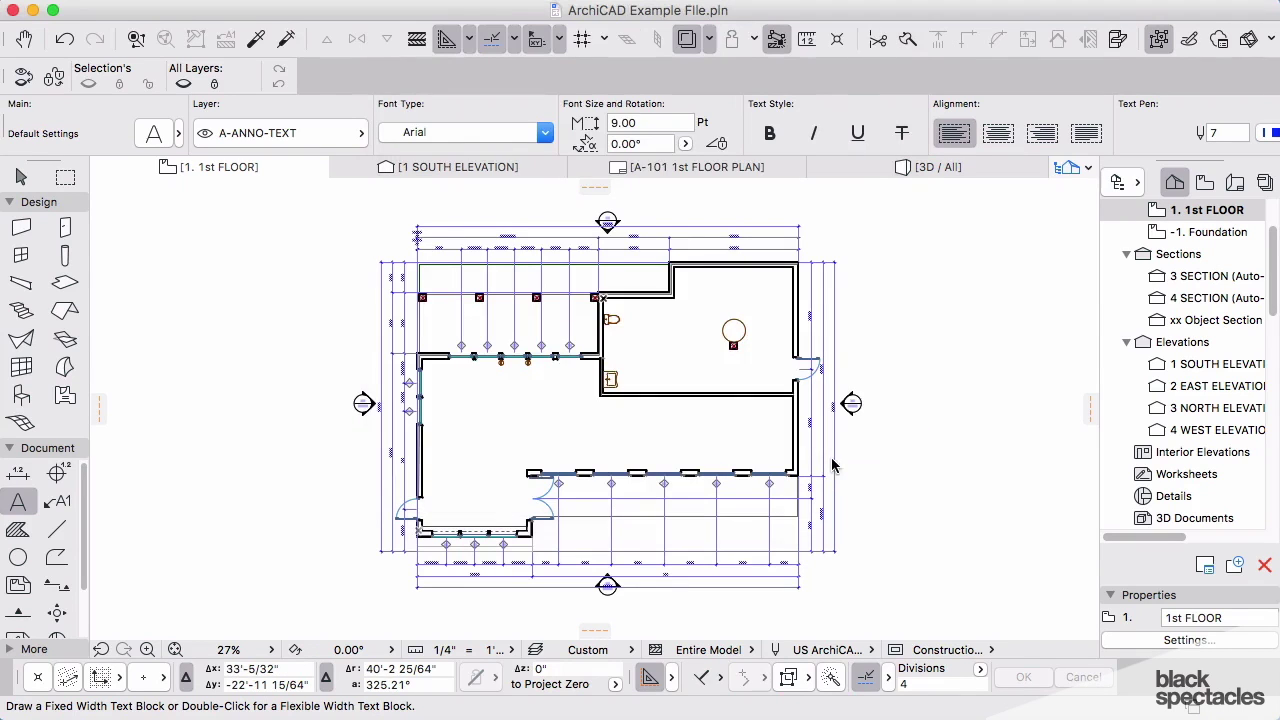
pyautogui.scroll(5, 563, 423)
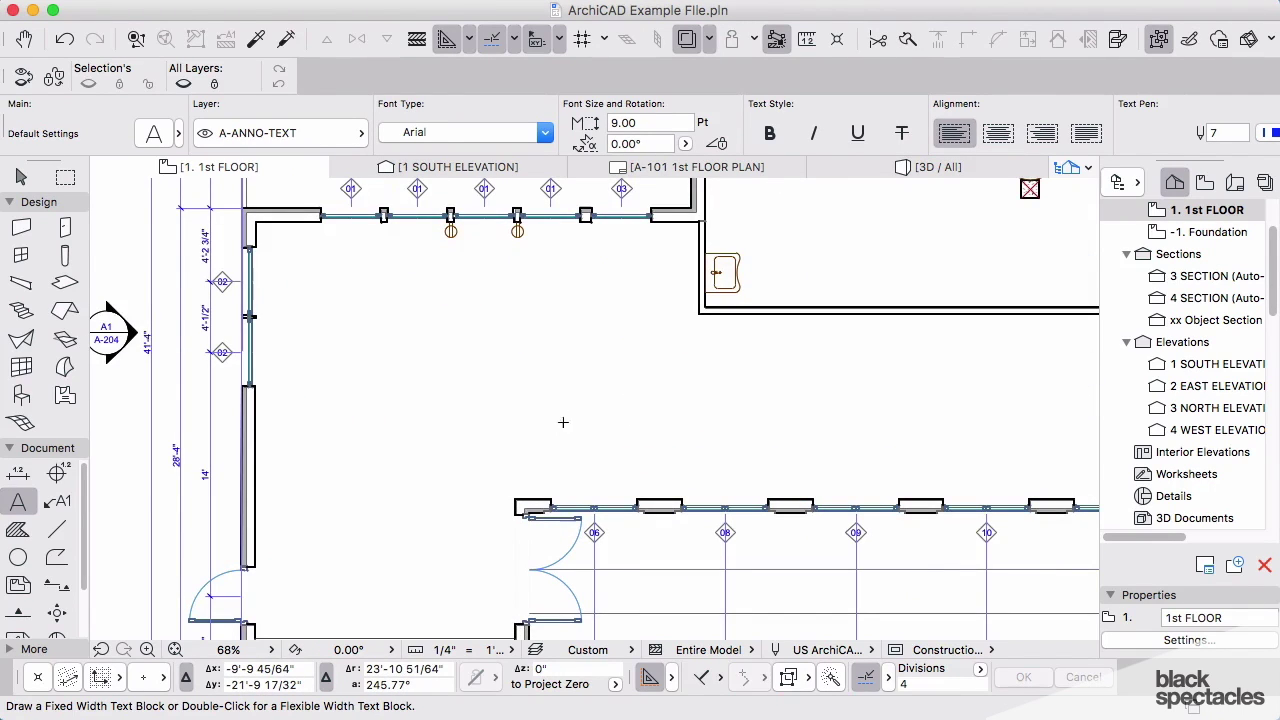
pyautogui.scroll(2, 568, 396)
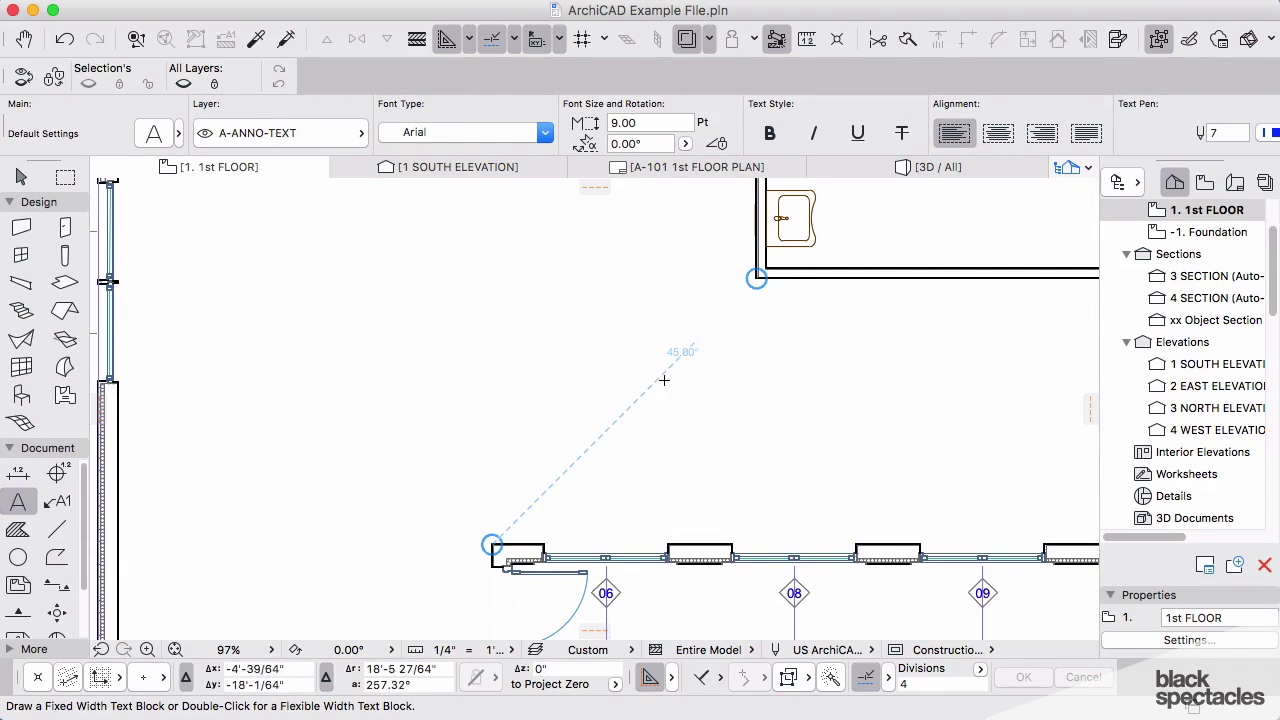
pyautogui.scroll(-1, 649, 423)
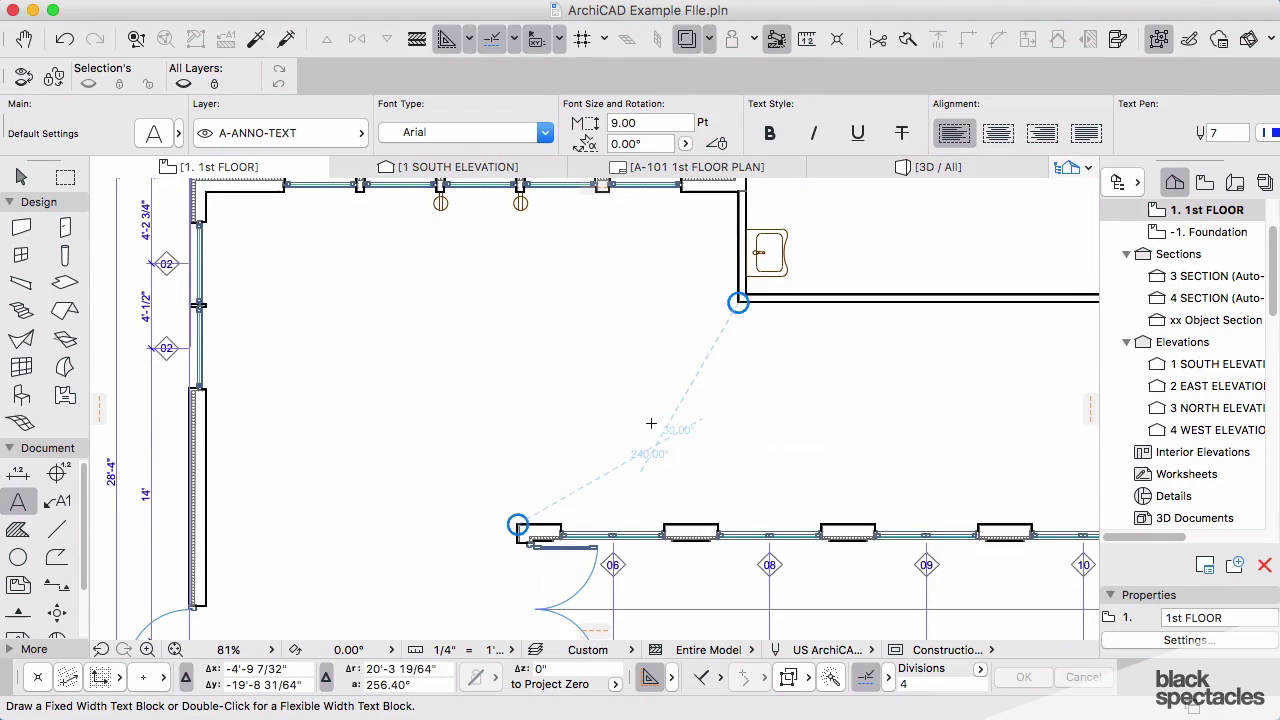
pyautogui.scroll(-2, 665, 422)
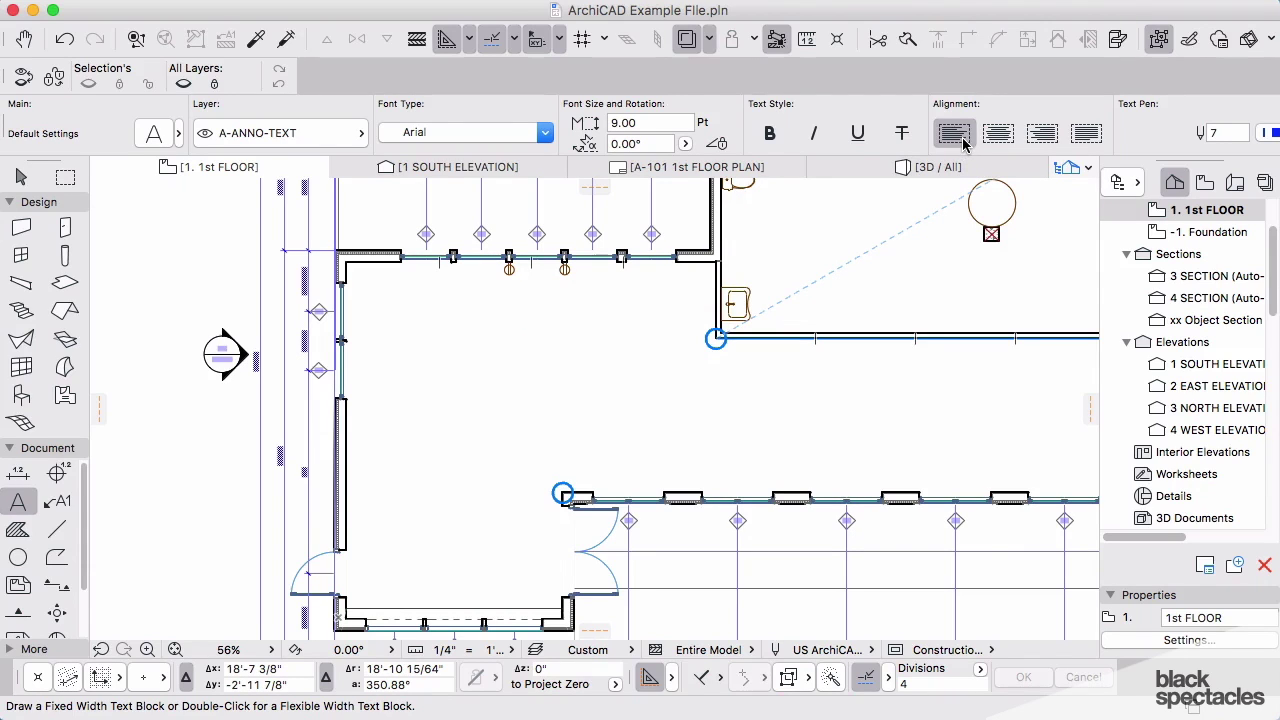
# Place a centered 'Note #1' label inside the room, correcting the typo
pyautogui.click(998, 136)
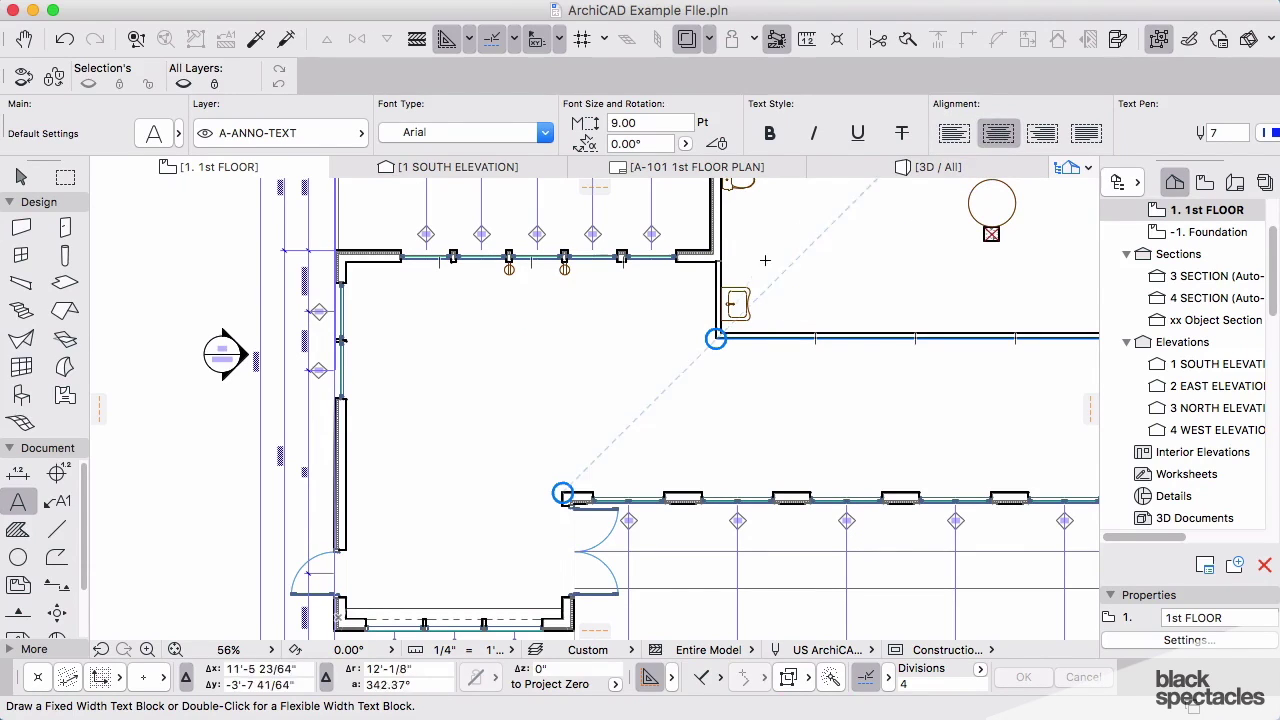
pyautogui.doubleClick(561, 339)
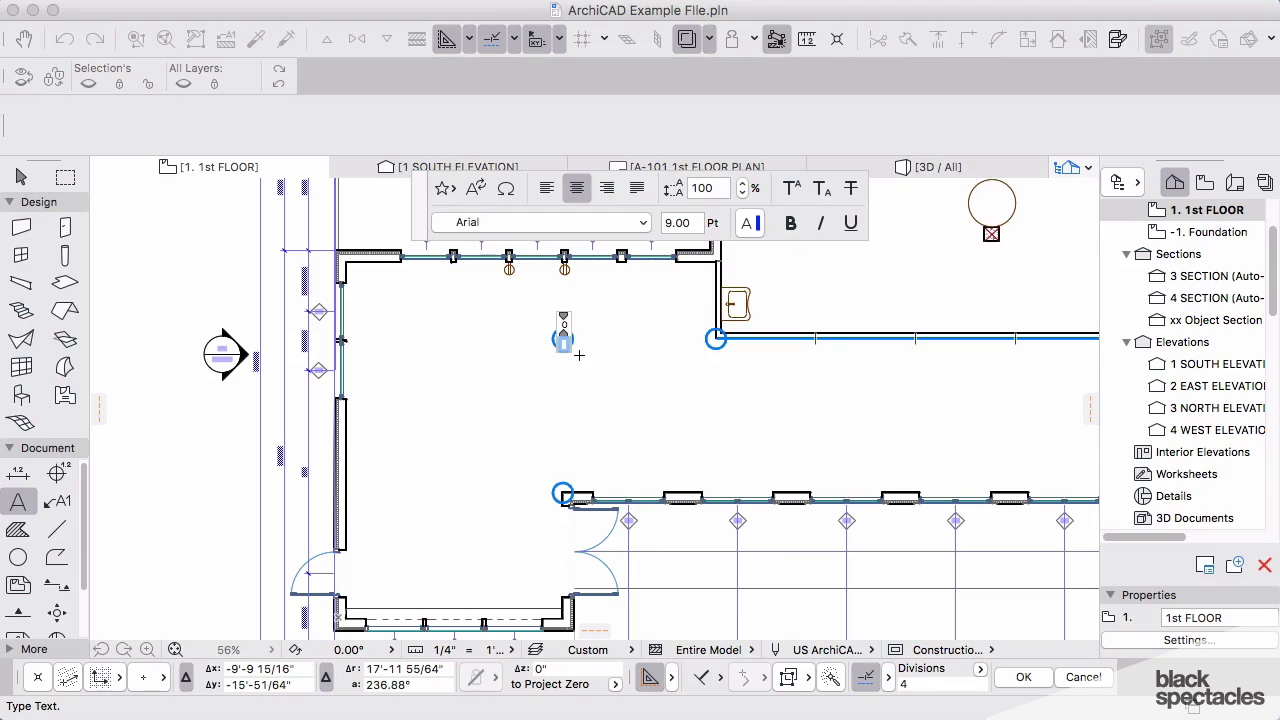
pyautogui.write('NOte')
pyautogui.press('BackSpace')
pyautogui.press('BackSpace')
pyautogui.press('BackSpace')
pyautogui.write('ote #')
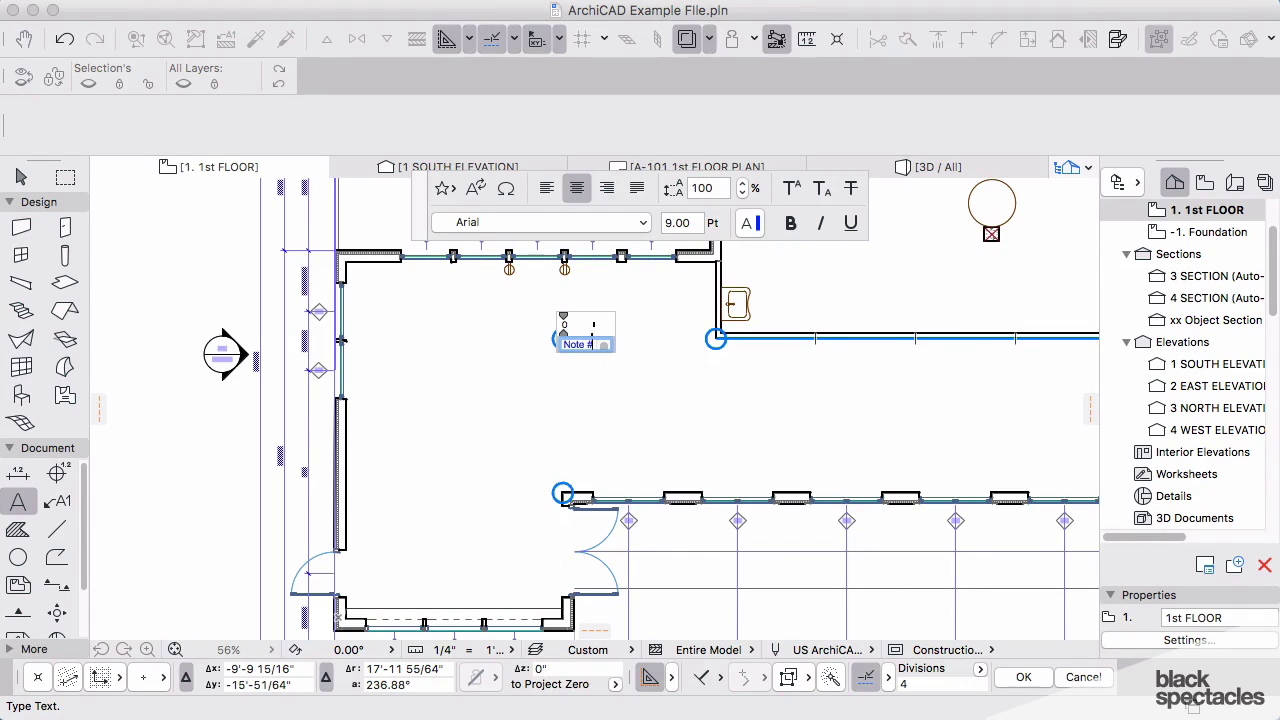
pyautogui.write('1')
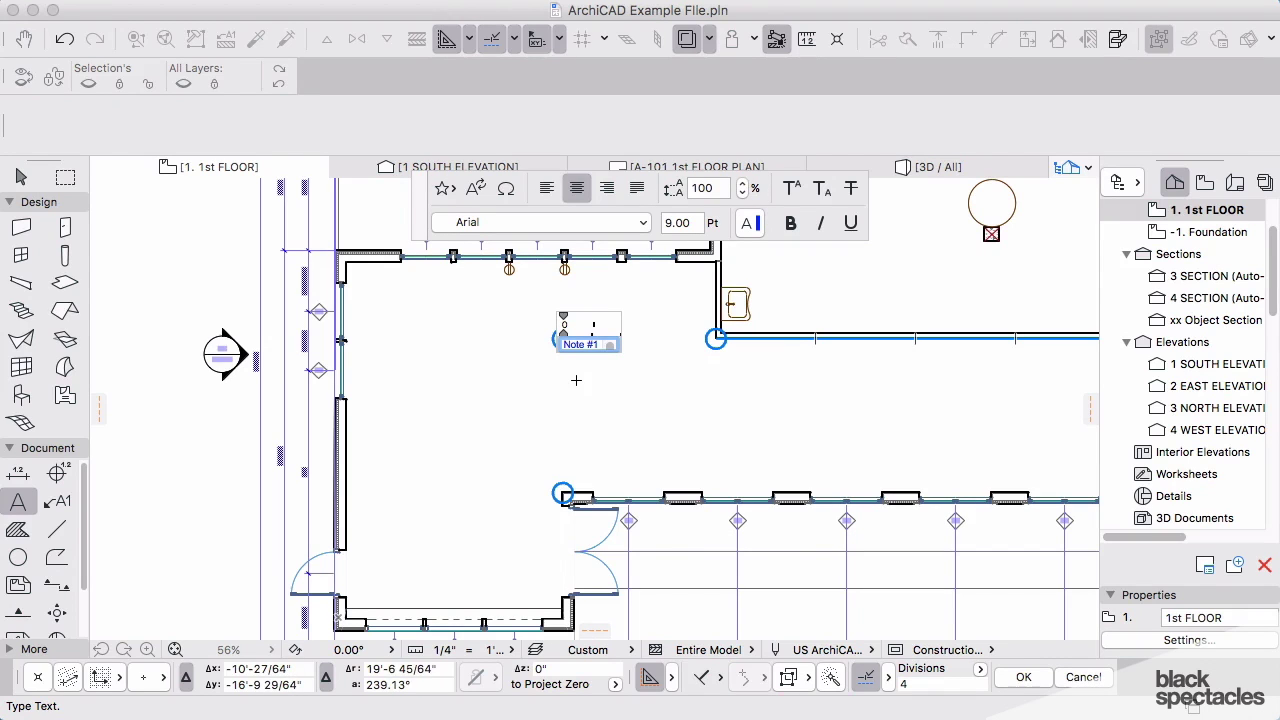
pyautogui.click(585, 381)
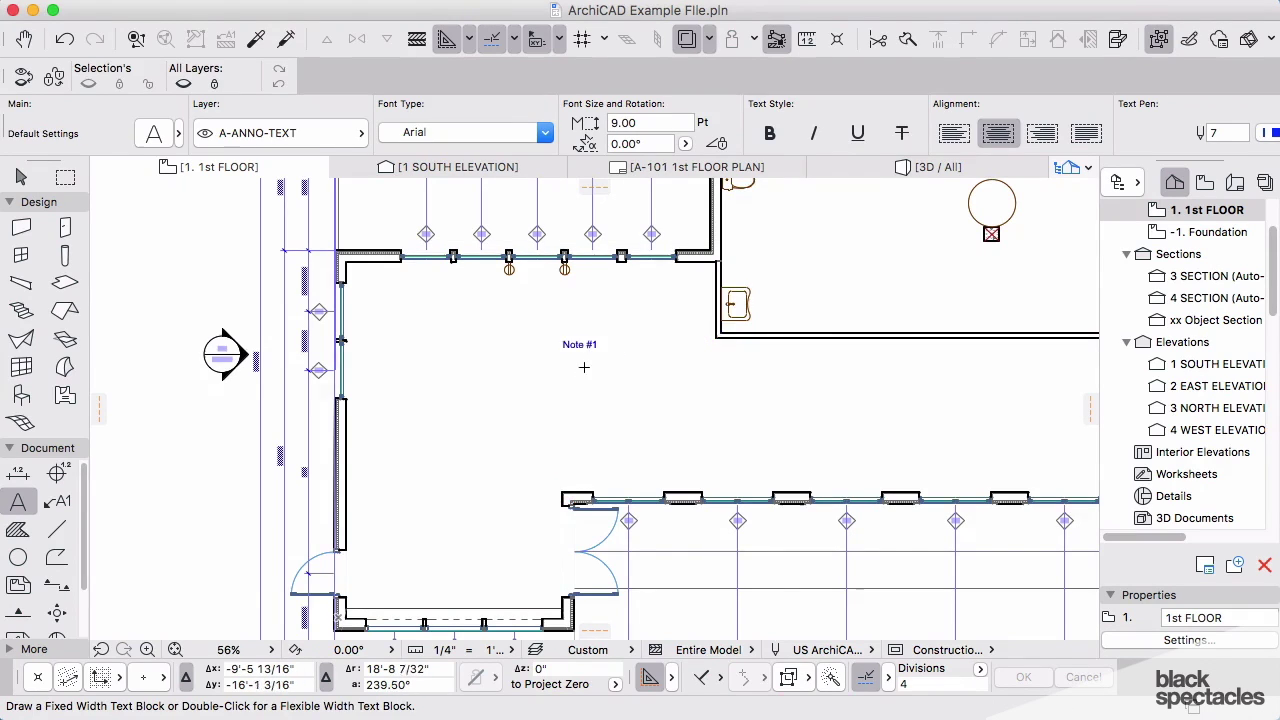
pyautogui.scroll(4, 585, 362)
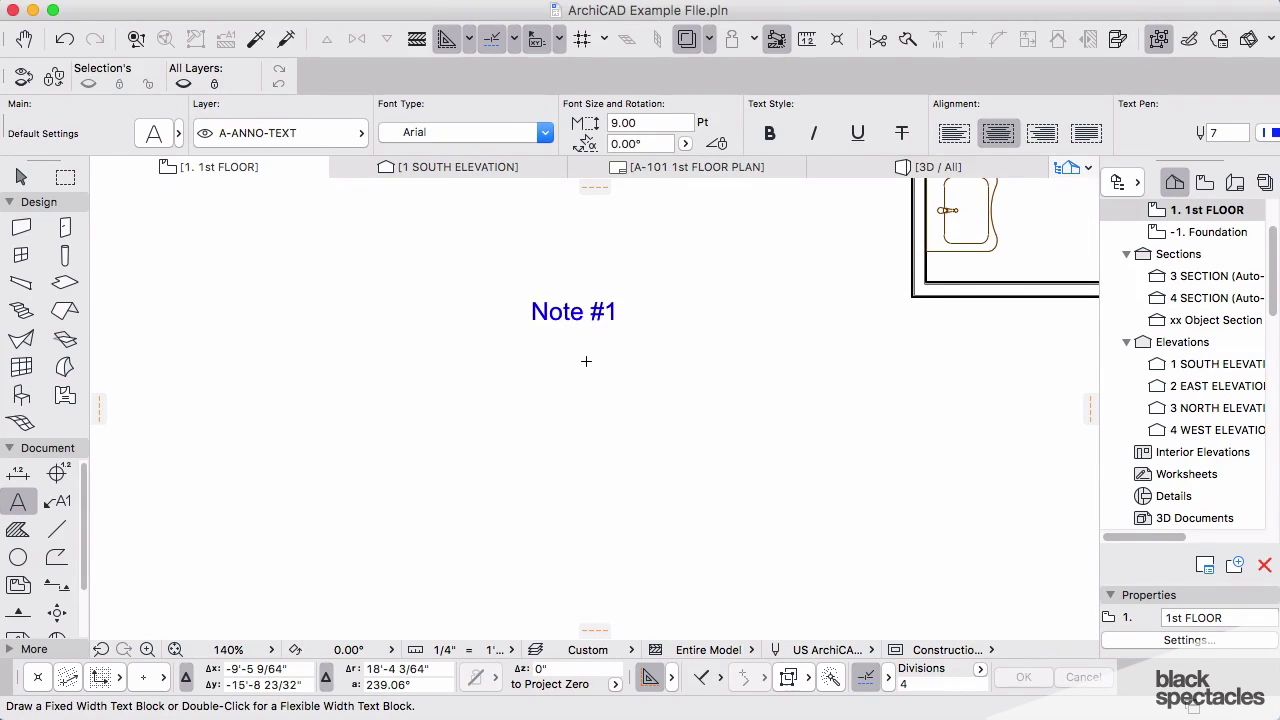
# Place a 'Text #2' label left of Note #1 using wall reference points
pyautogui.hscroll(-2, 749, 420)
pyautogui.scroll(-2, 749, 420)
pyautogui.scroll(-2, 920, 440)
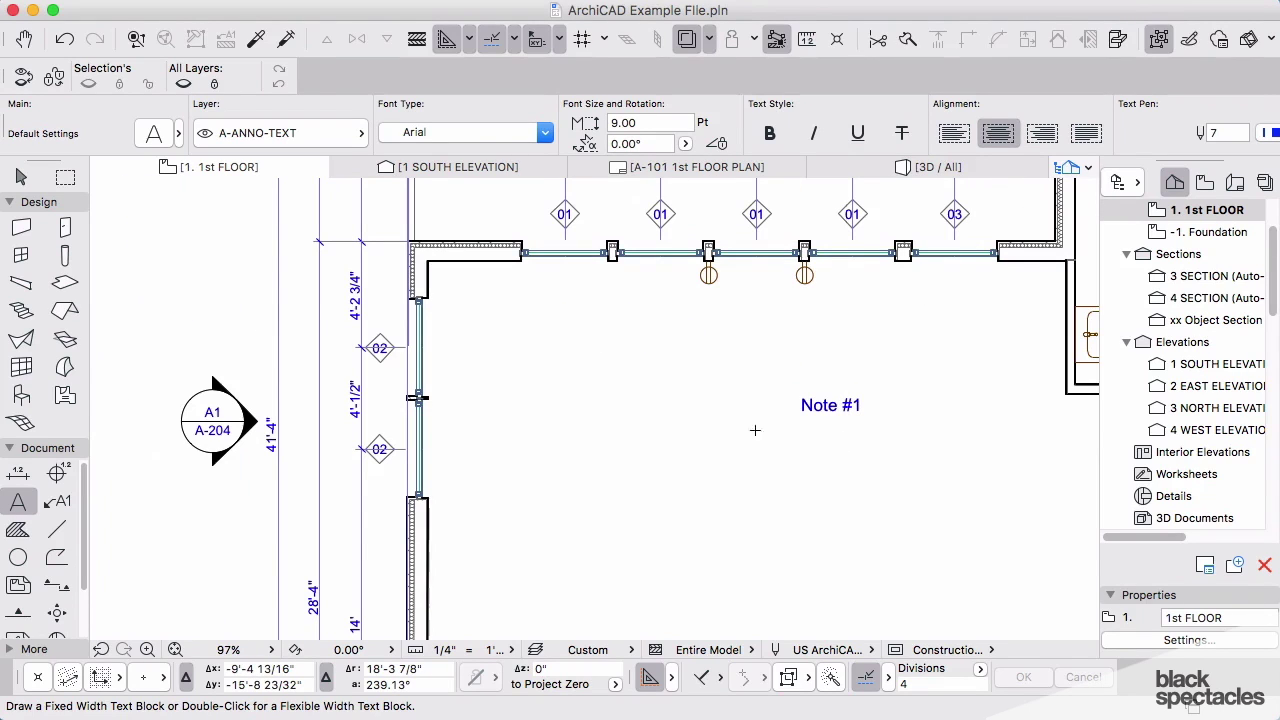
pyautogui.click(425, 397)
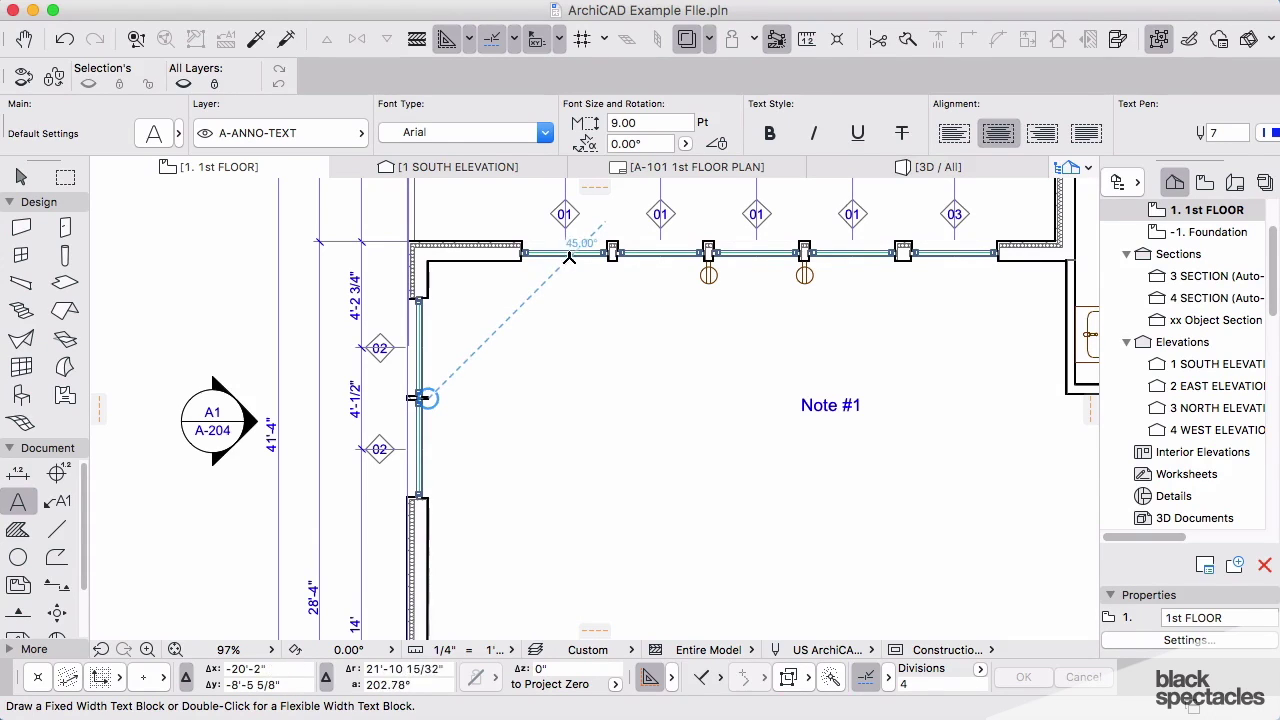
pyautogui.click(565, 261)
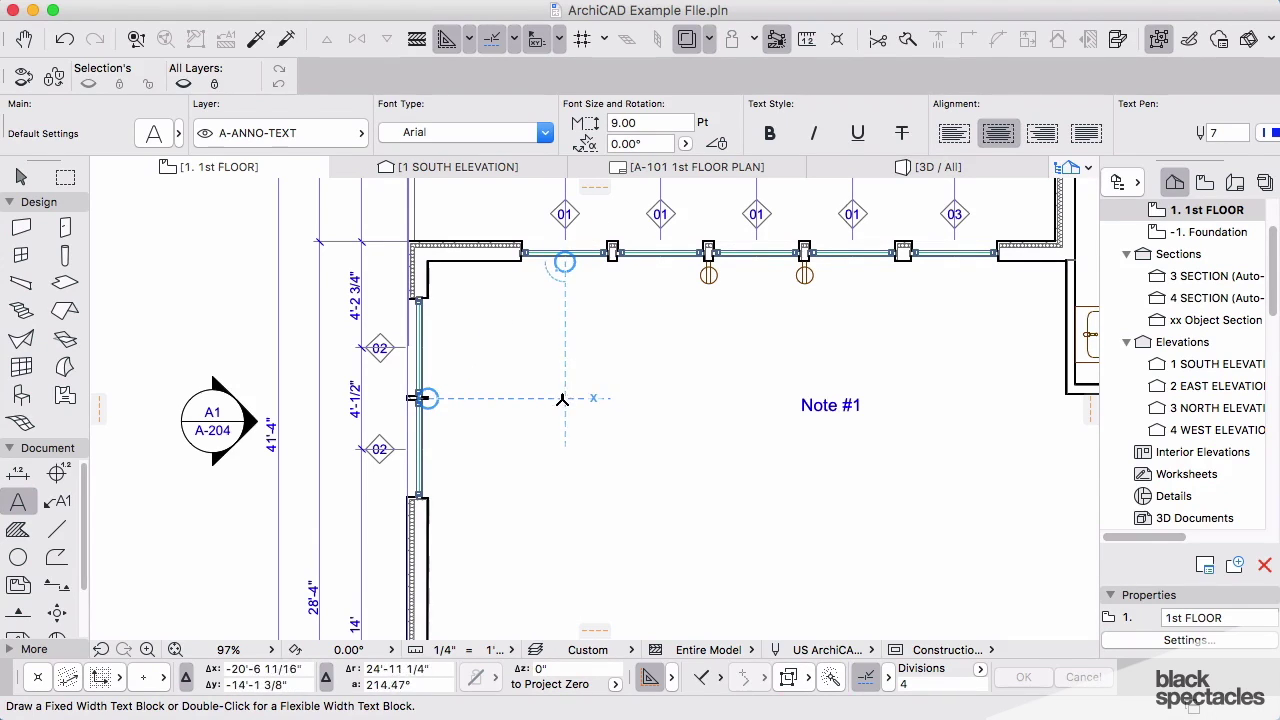
pyautogui.click(565, 398)
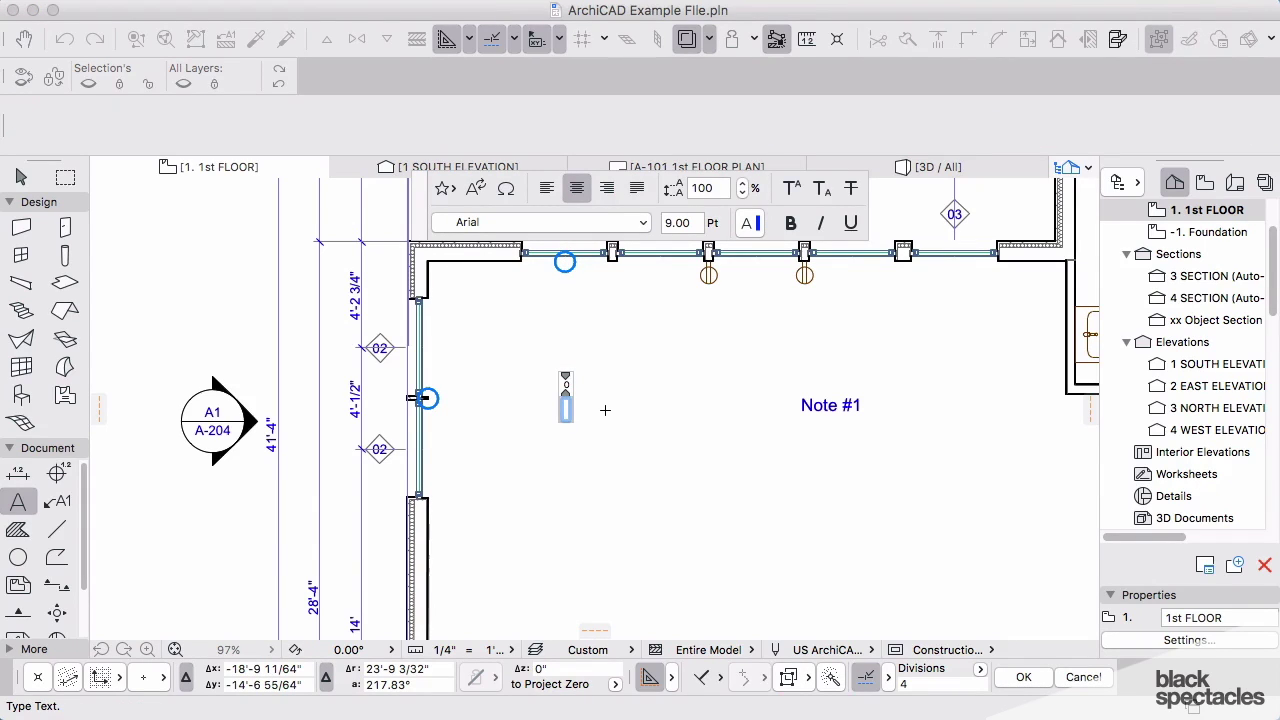
pyautogui.write('Text')
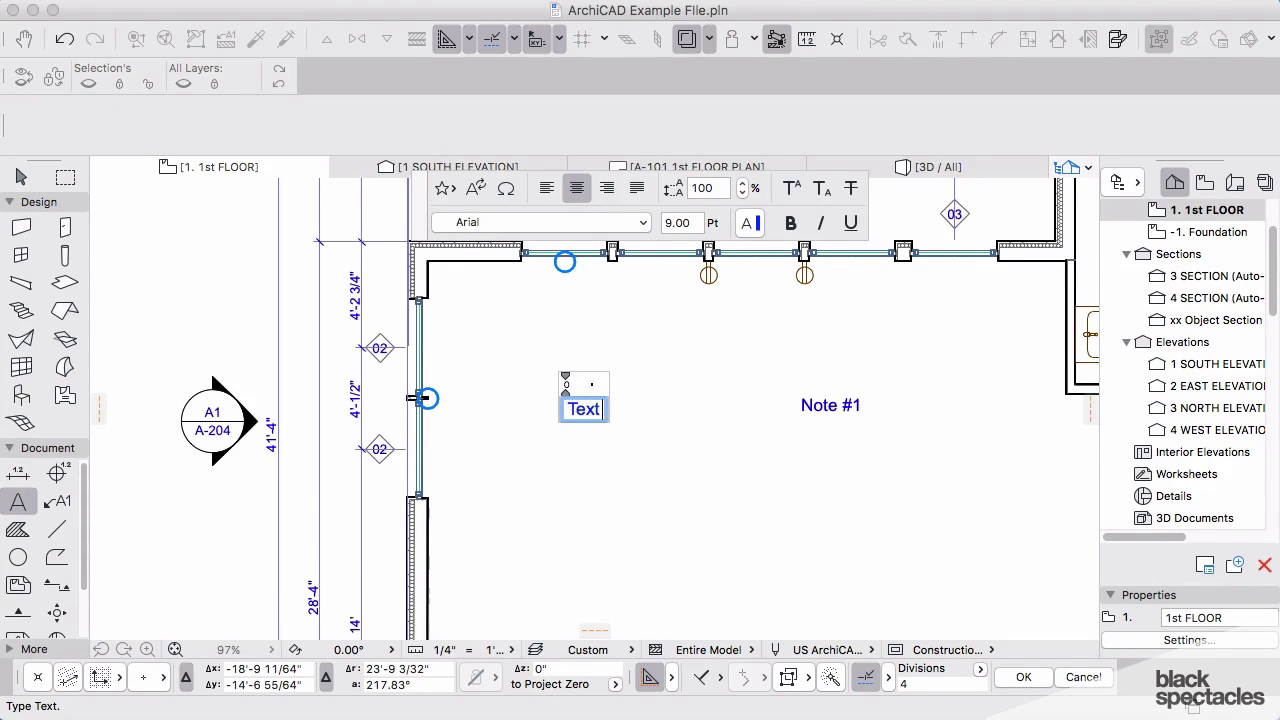
pyautogui.write(' #2')
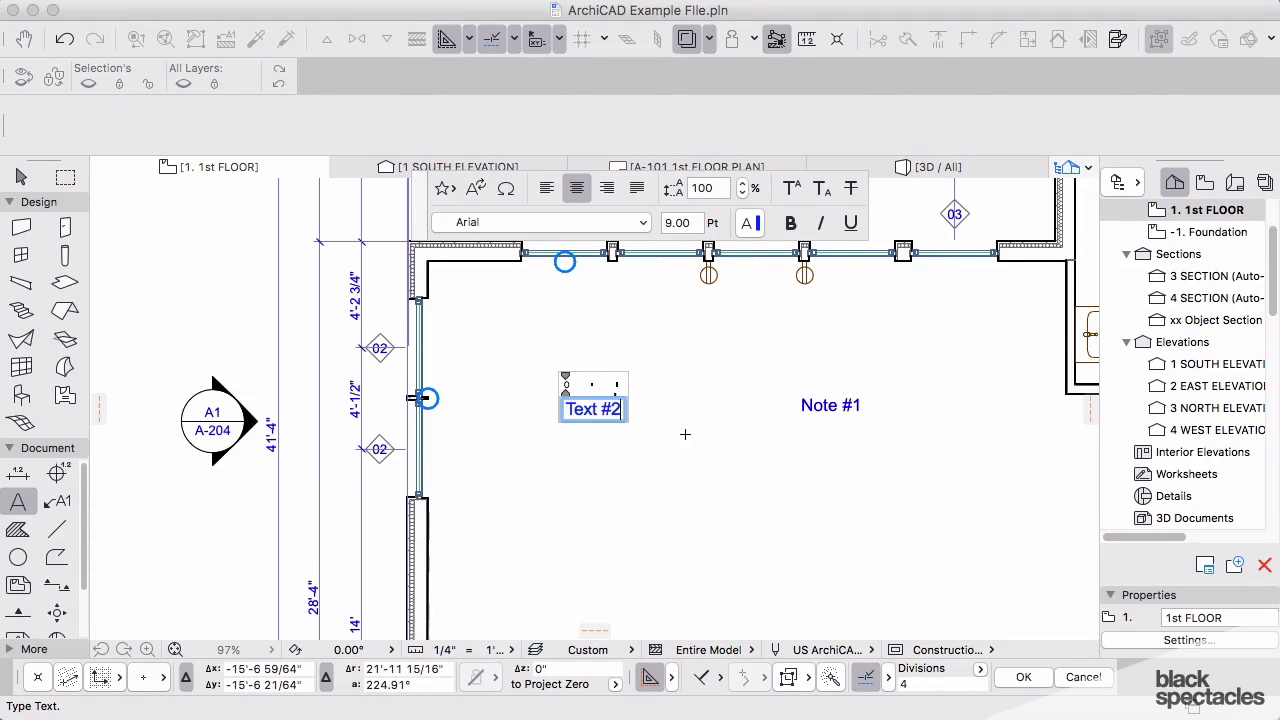
pyautogui.click(684, 432)
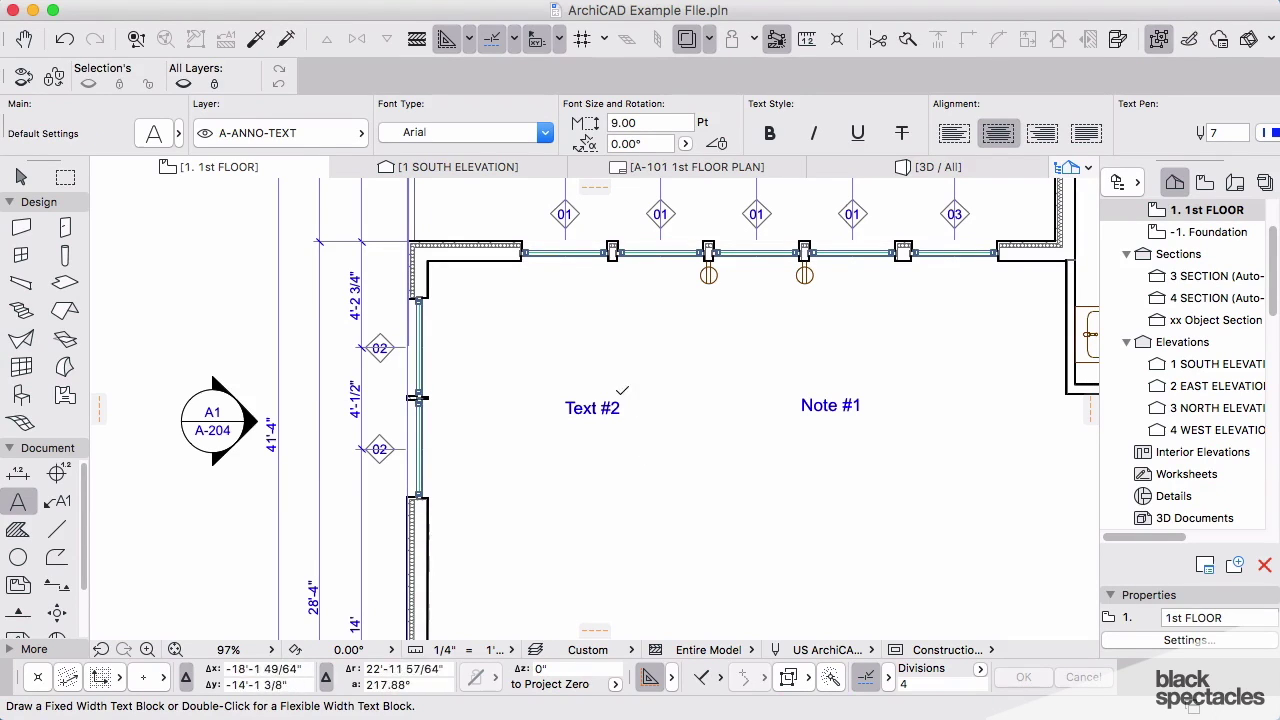
# Add a 'Note or Text' label below Note #1
pyautogui.doubleClick(712, 462)
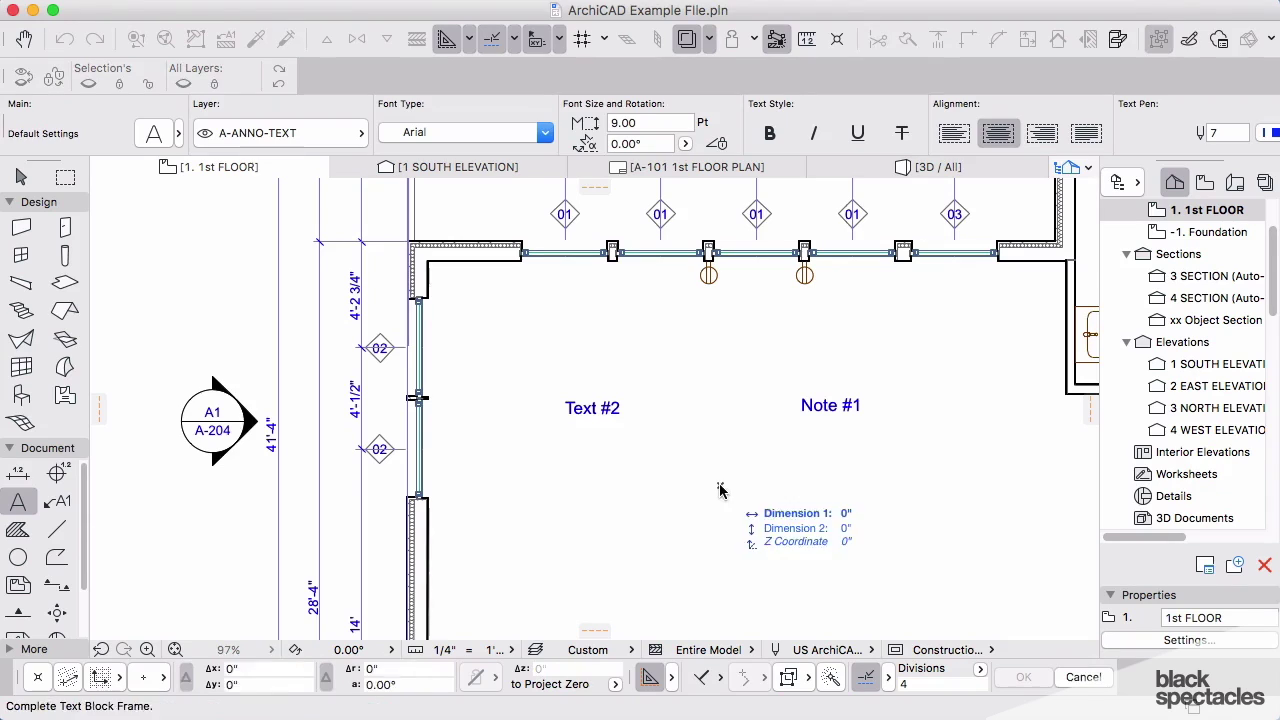
pyautogui.write('Note')
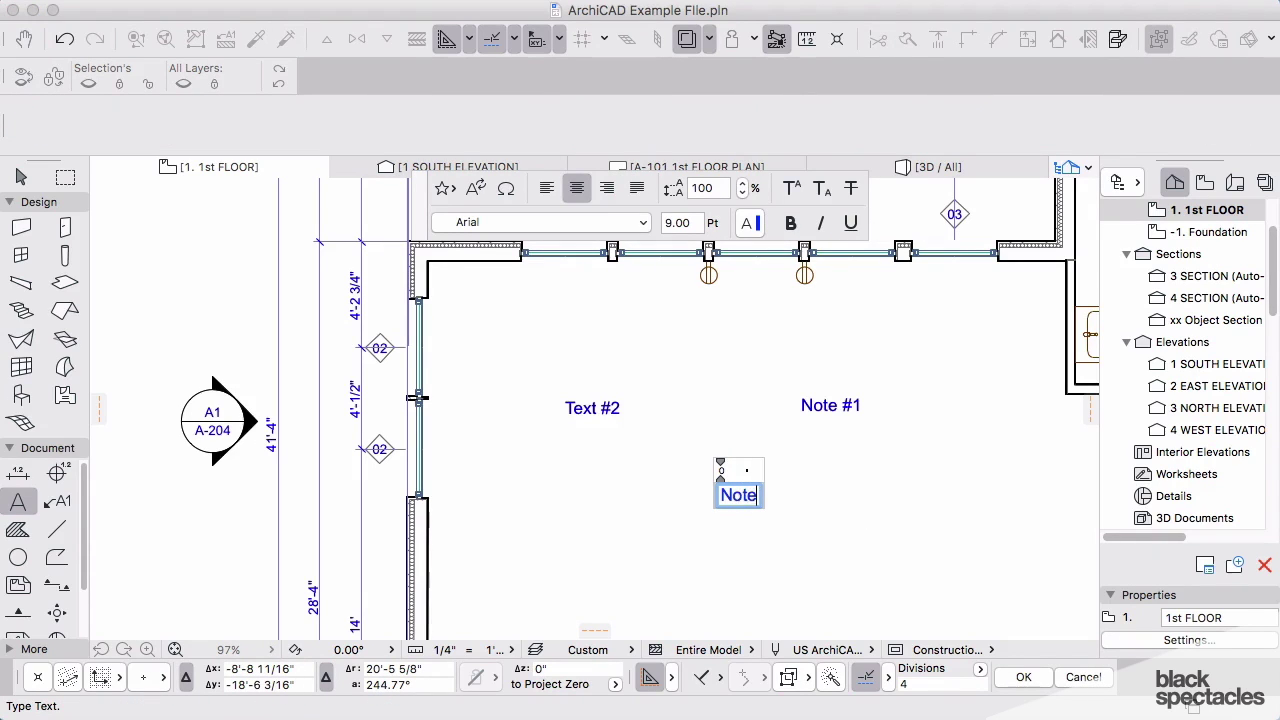
pyautogui.write(' or Text')
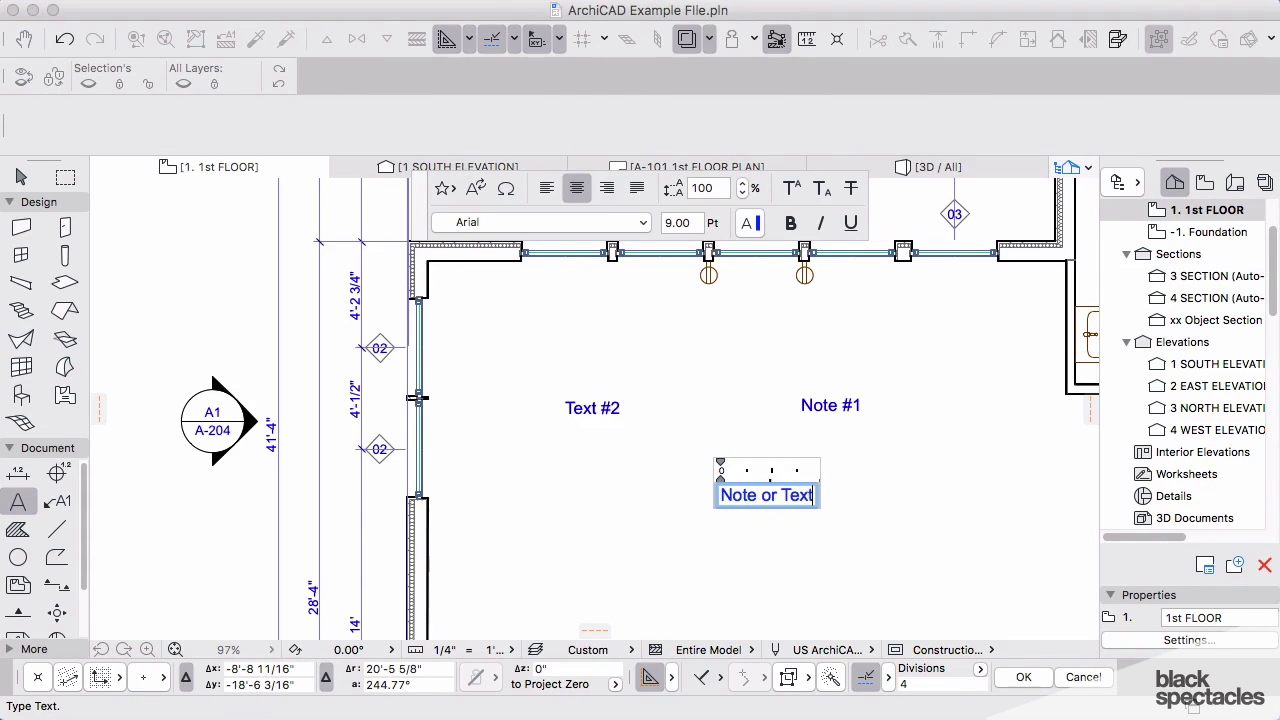
pyautogui.click(853, 540)
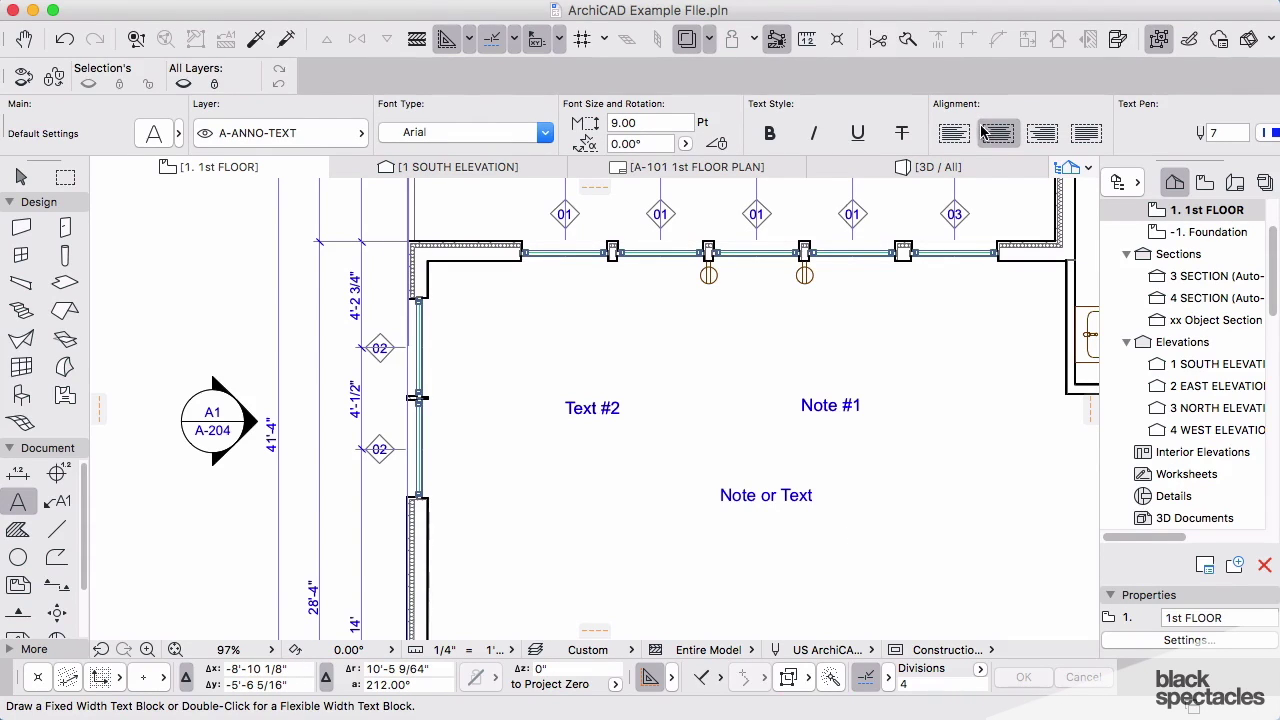
# Set the text anchor to the center point and start a block below 'Note or Text'
pyautogui.hscroll(10, 960, 131)
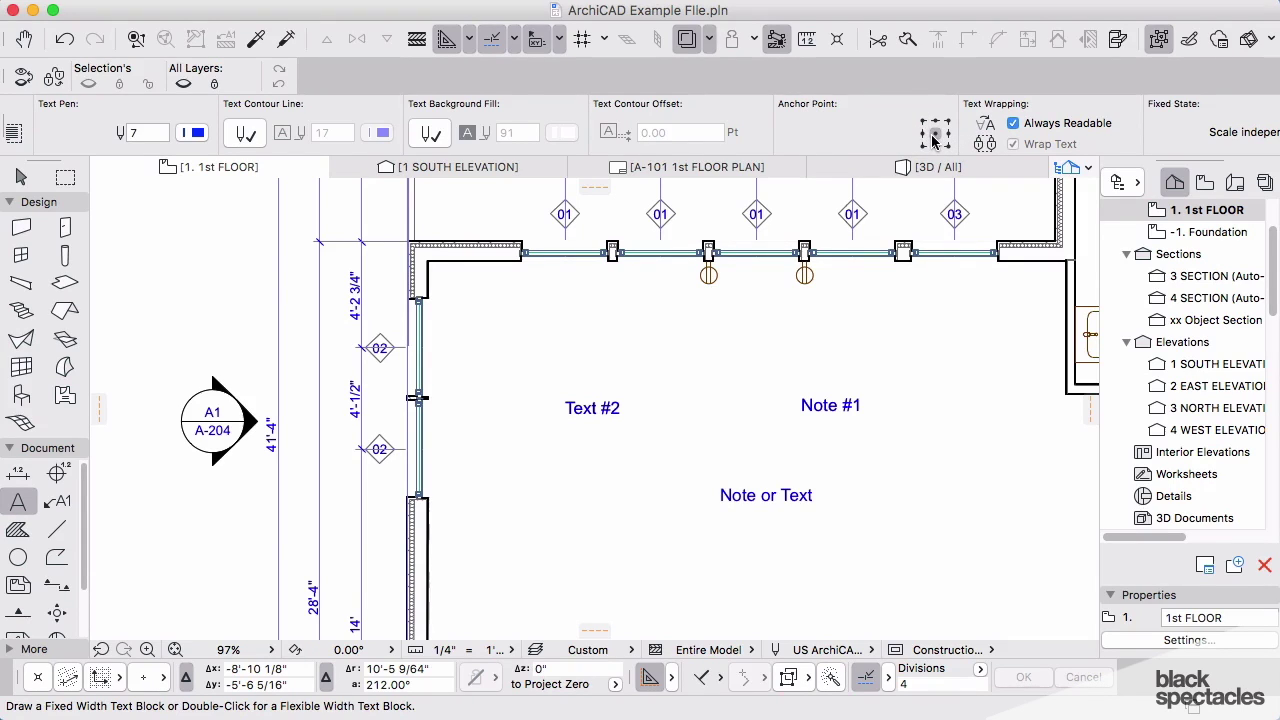
pyautogui.click(933, 133)
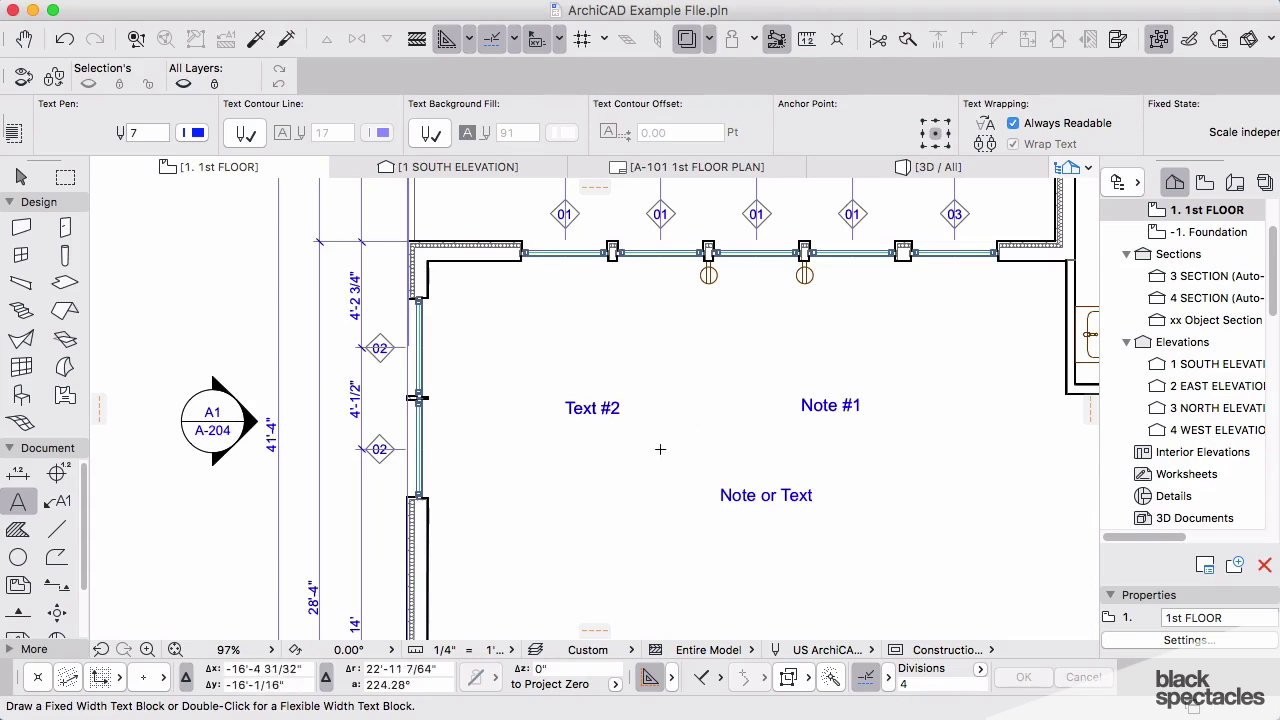
pyautogui.doubleClick(665, 557)
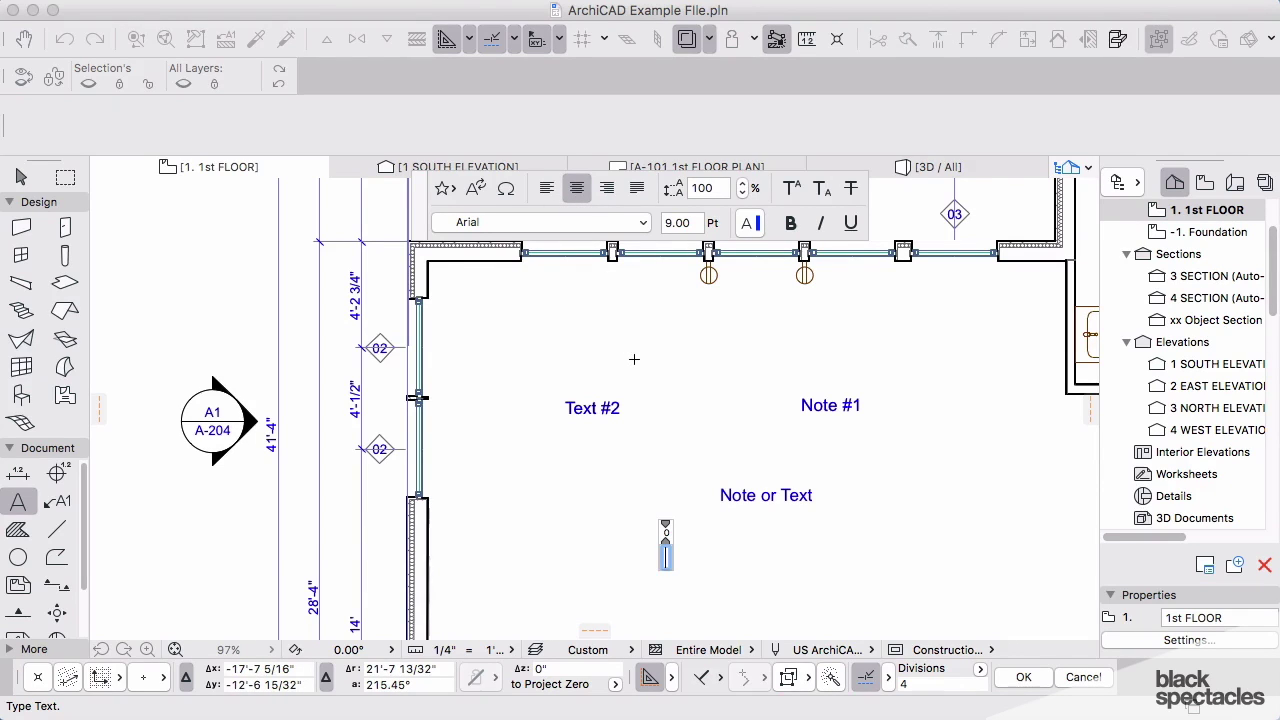
# Type the label 'Notes' in the new text block, fixing the typo
pyautogui.write('NOtesd')
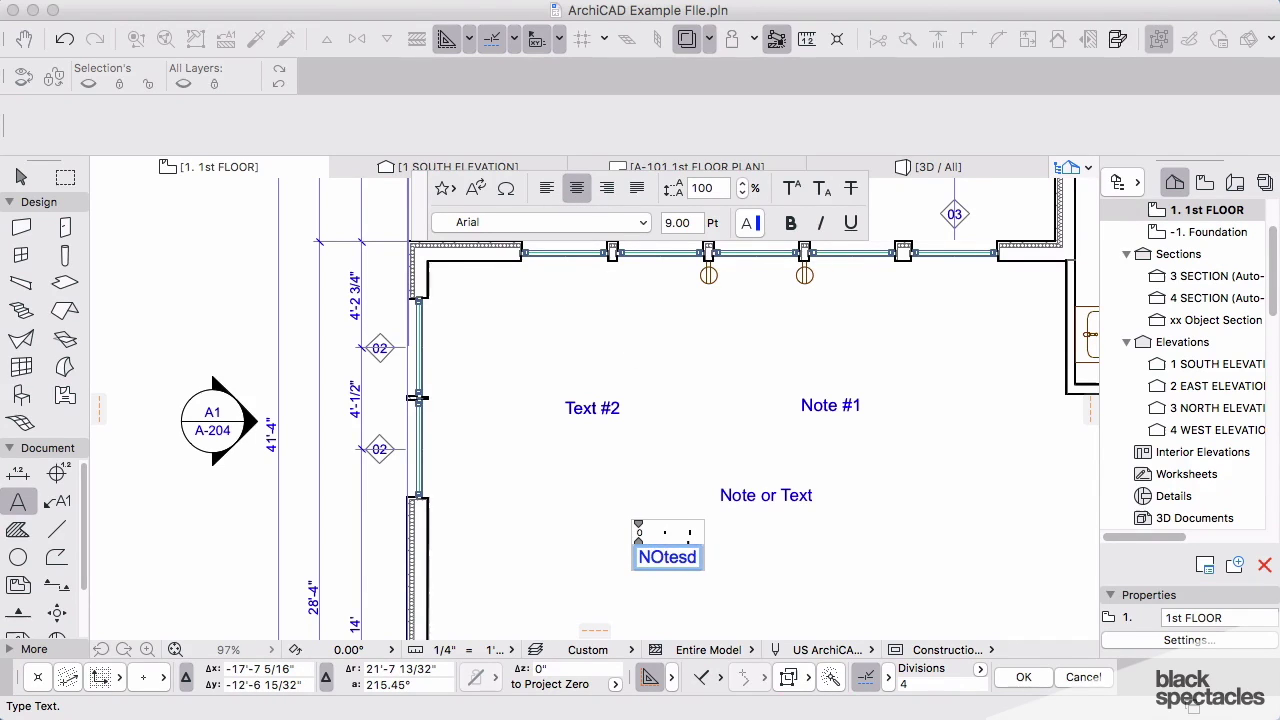
pyautogui.press('BackSpace')
pyautogui.press('BackSpace')
pyautogui.press('BackSpace')
pyautogui.press('BackSpace')
pyautogui.press('BackSpace')
pyautogui.write('o')
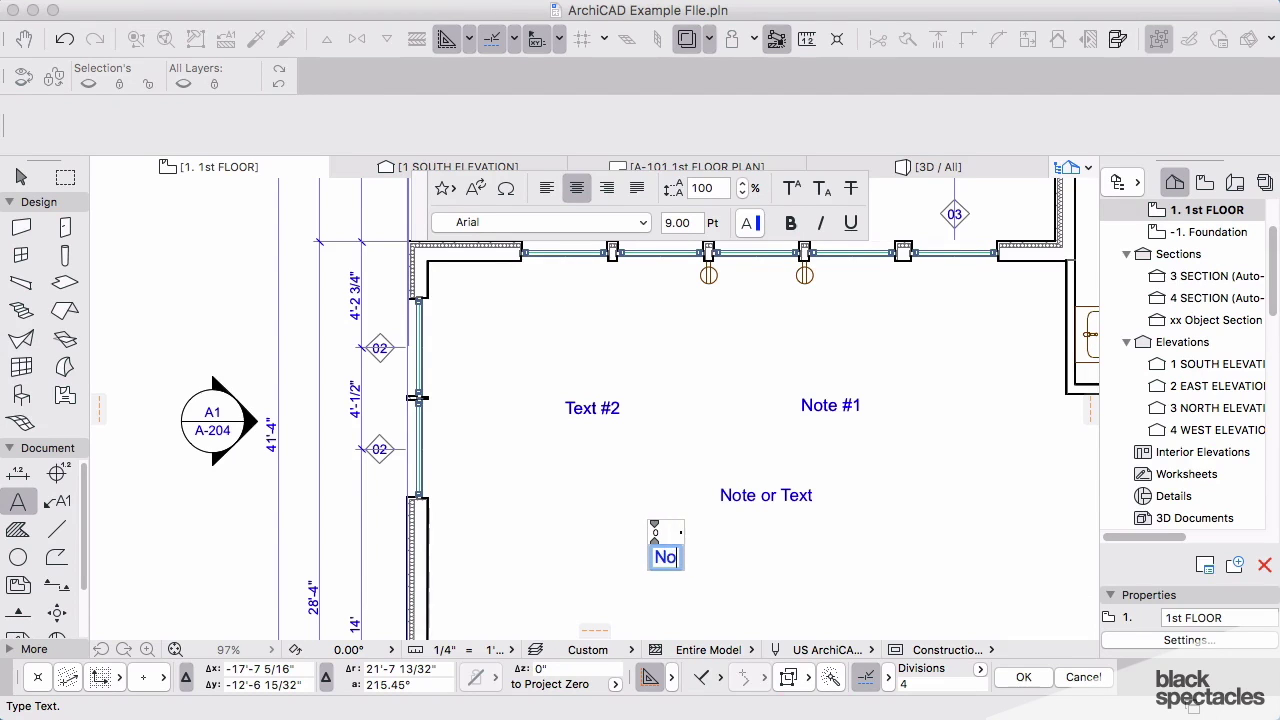
pyautogui.write('tes')
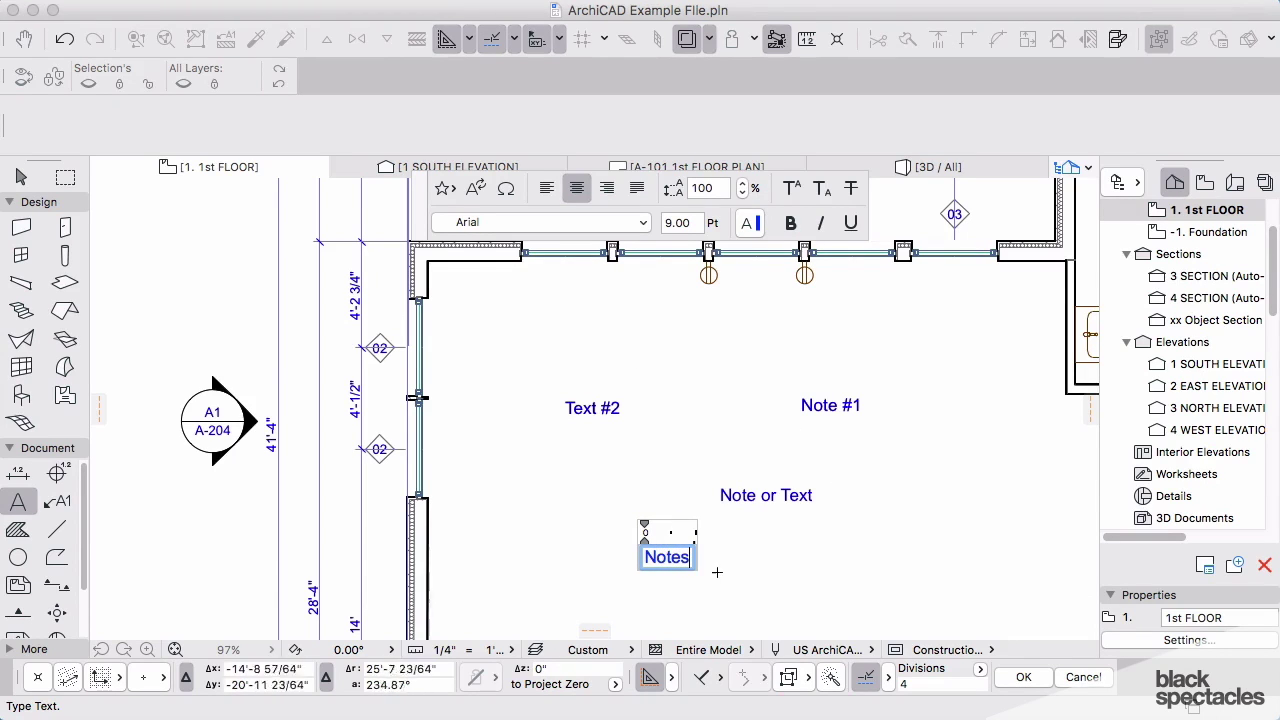
pyautogui.click(755, 586)
pyautogui.scroll(5, 752, 583)
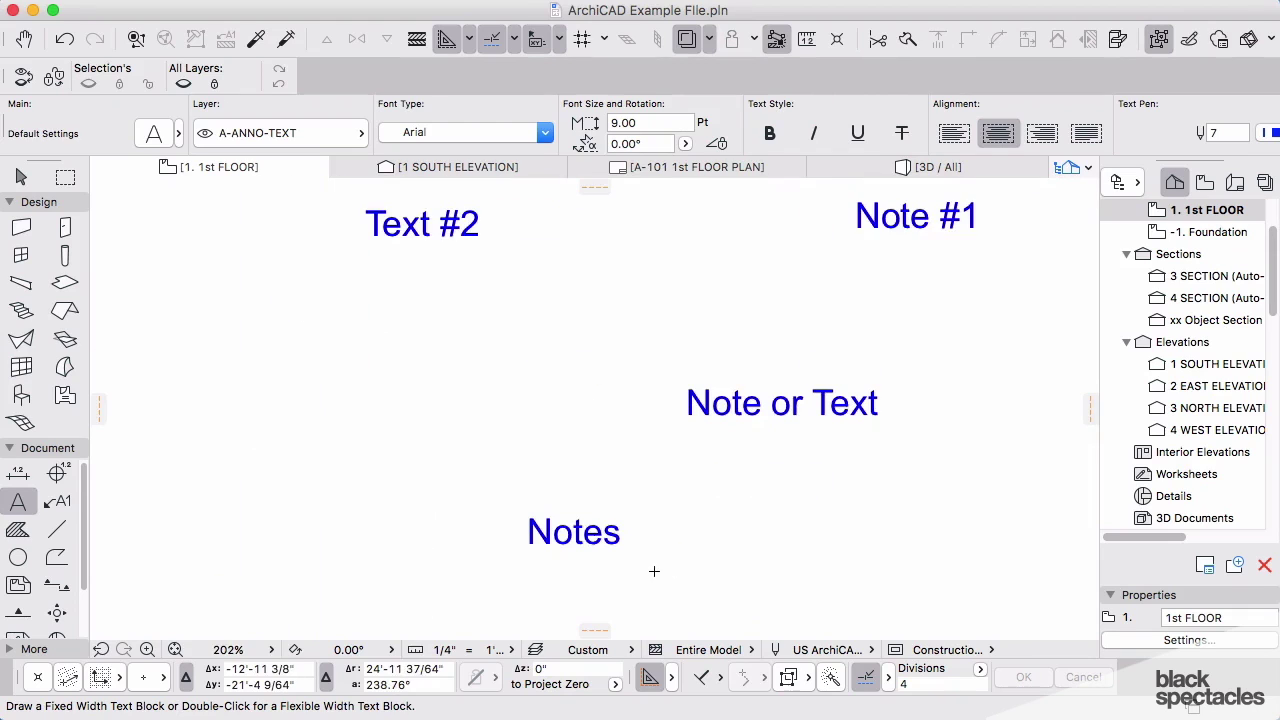
# Reopen 'Note or Text' for editing and select the characters 'e or T'
pyautogui.click(745, 400)
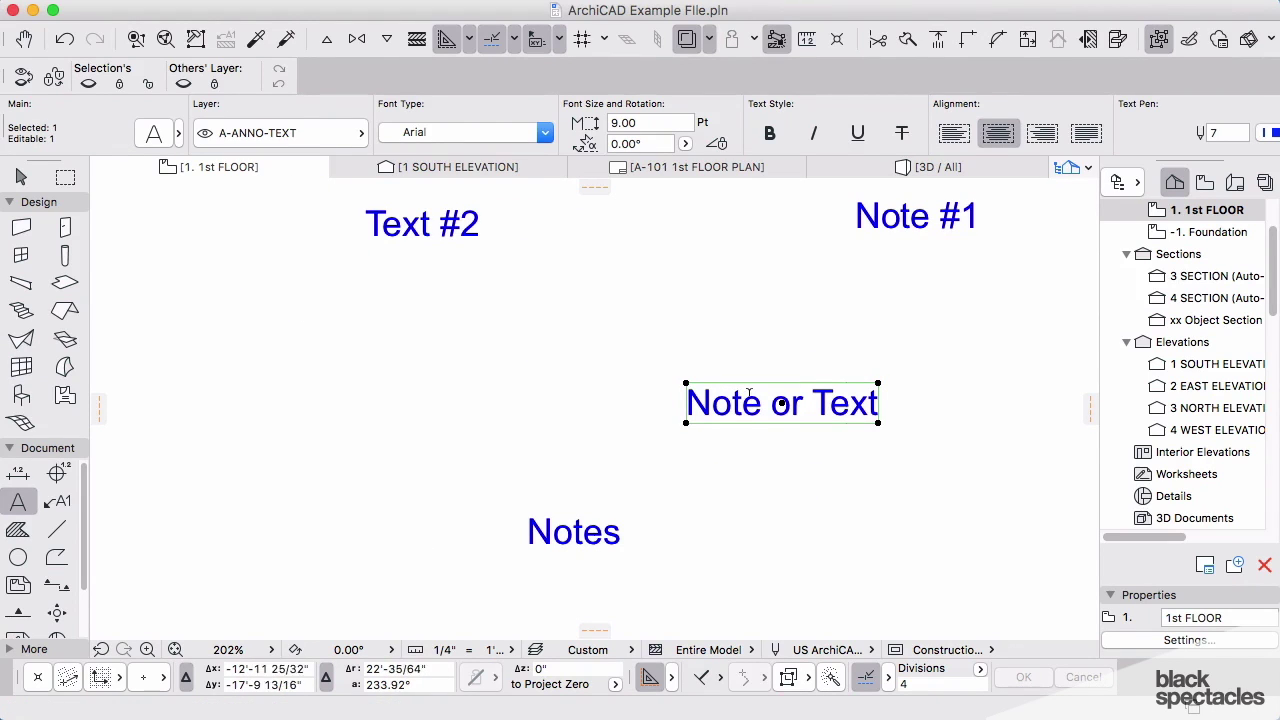
pyautogui.doubleClick(771, 394)
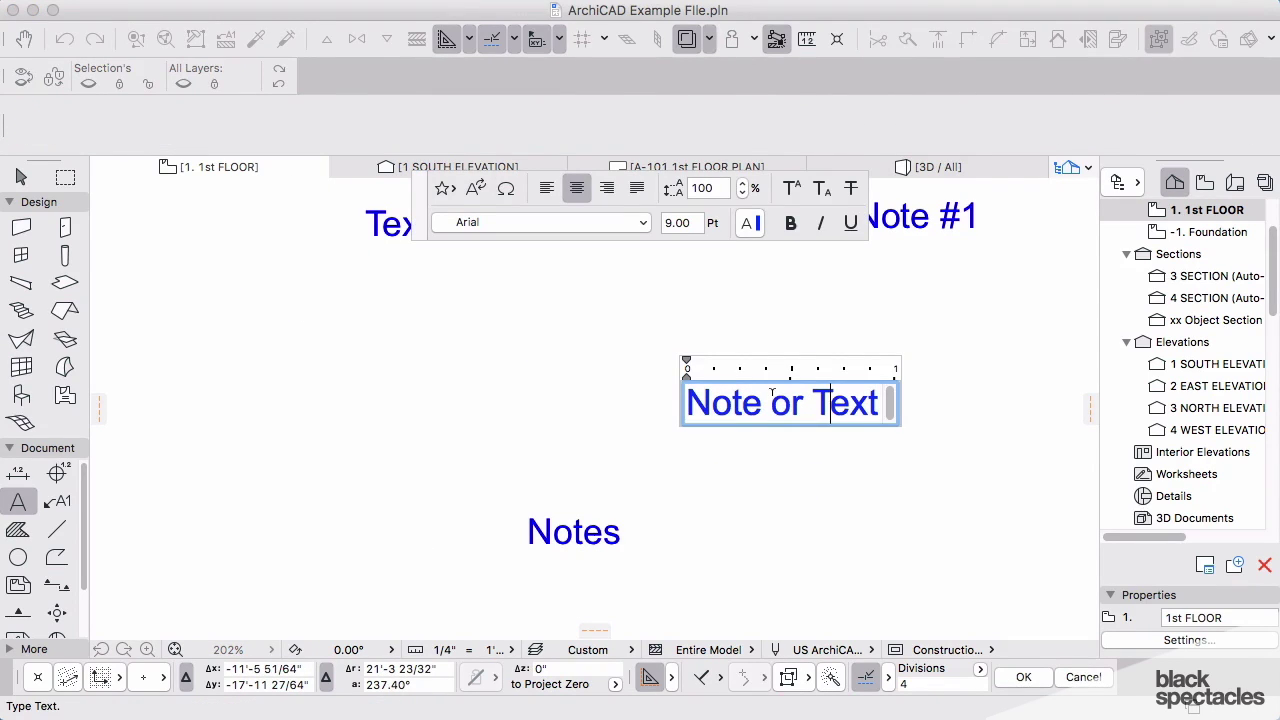
pyautogui.moveTo(830, 402); pyautogui.dragTo(742, 402)
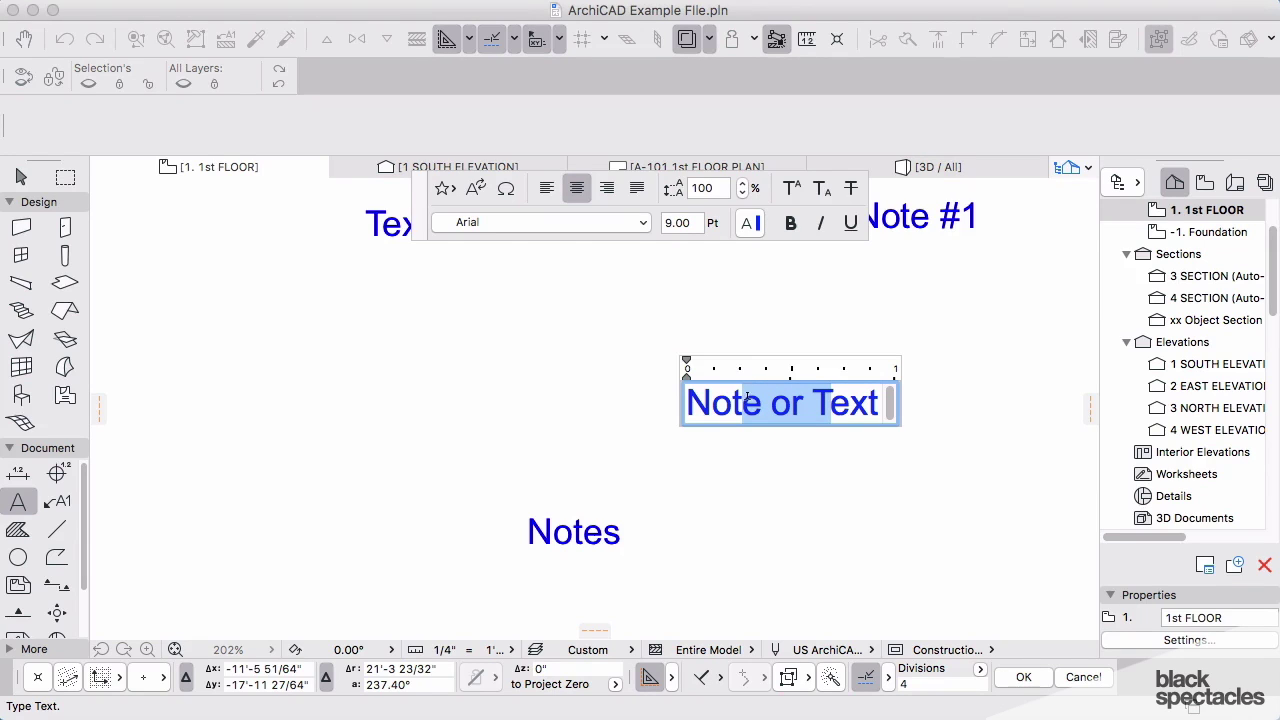
pyautogui.moveTo(421, 195)
pyautogui.mouseDown()
pyautogui.moveTo(349, 224)
pyautogui.moveTo(381, 247)
pyautogui.mouseUp()
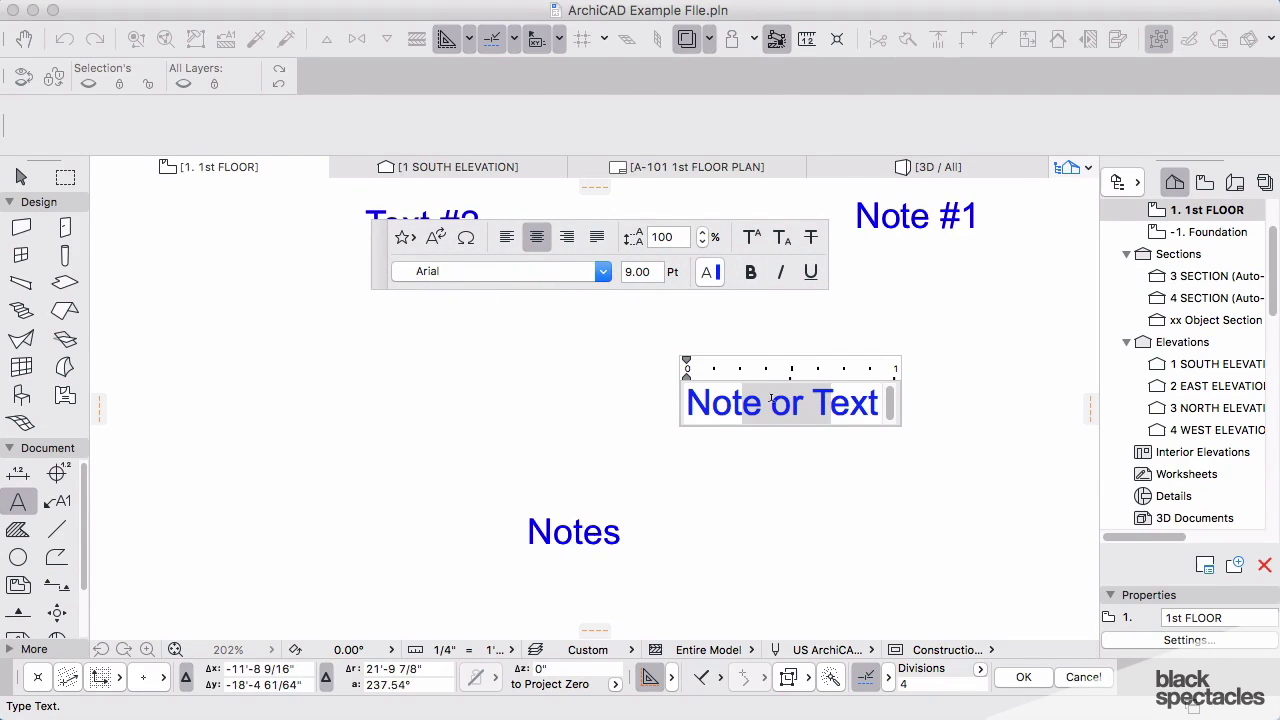
pyautogui.click(603, 271)
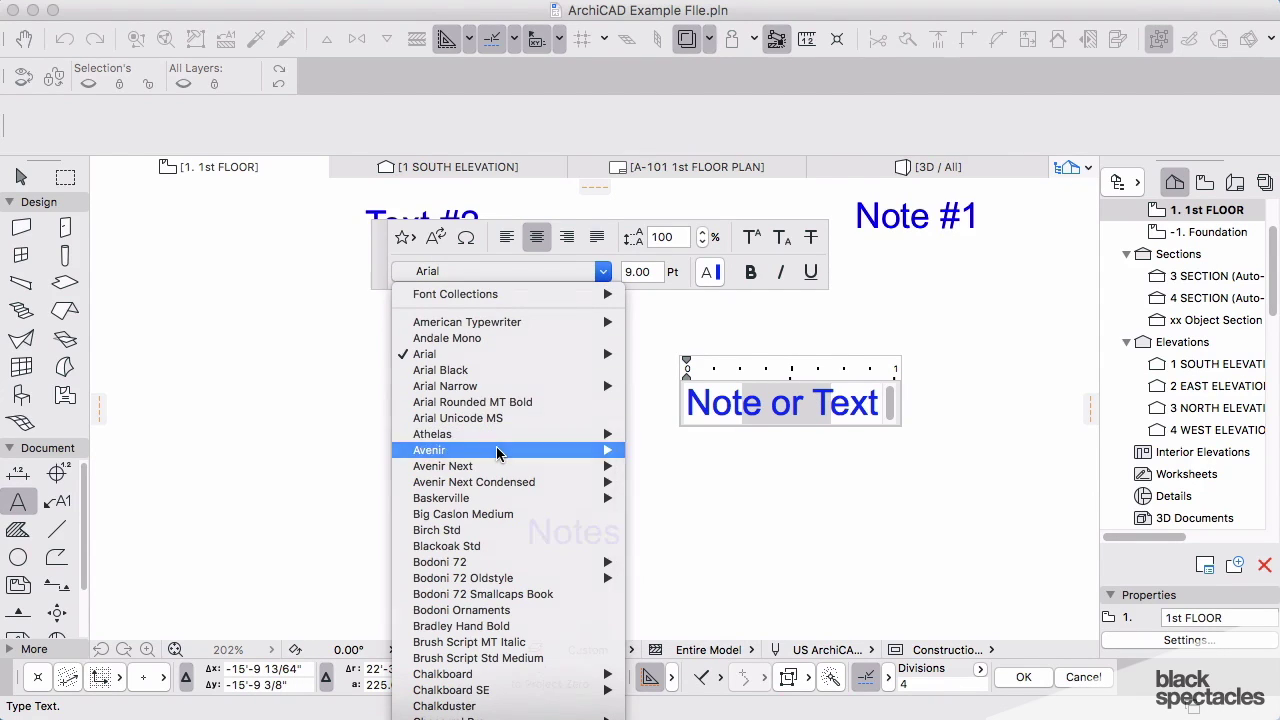
# Style the selected characters Avenir 9 pt, red, bold, italic and underlined
pyautogui.click(578, 450)
pyautogui.click(656, 270)
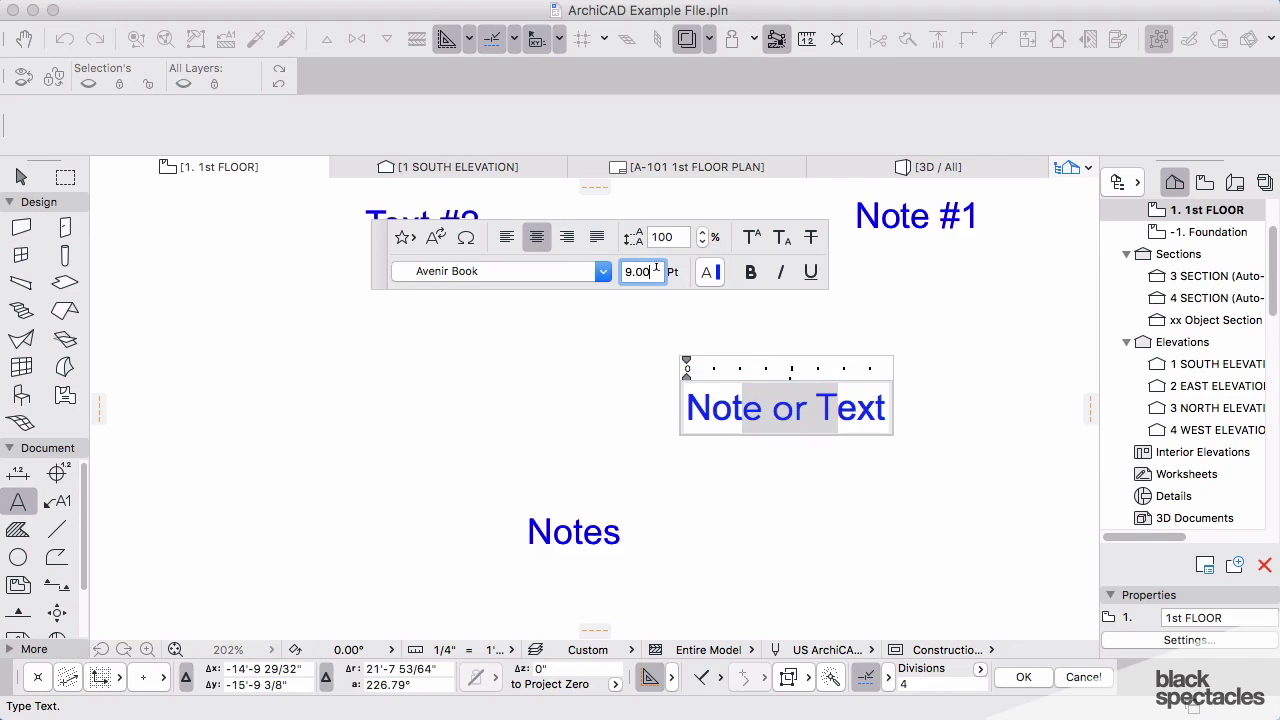
pyautogui.press('Return')
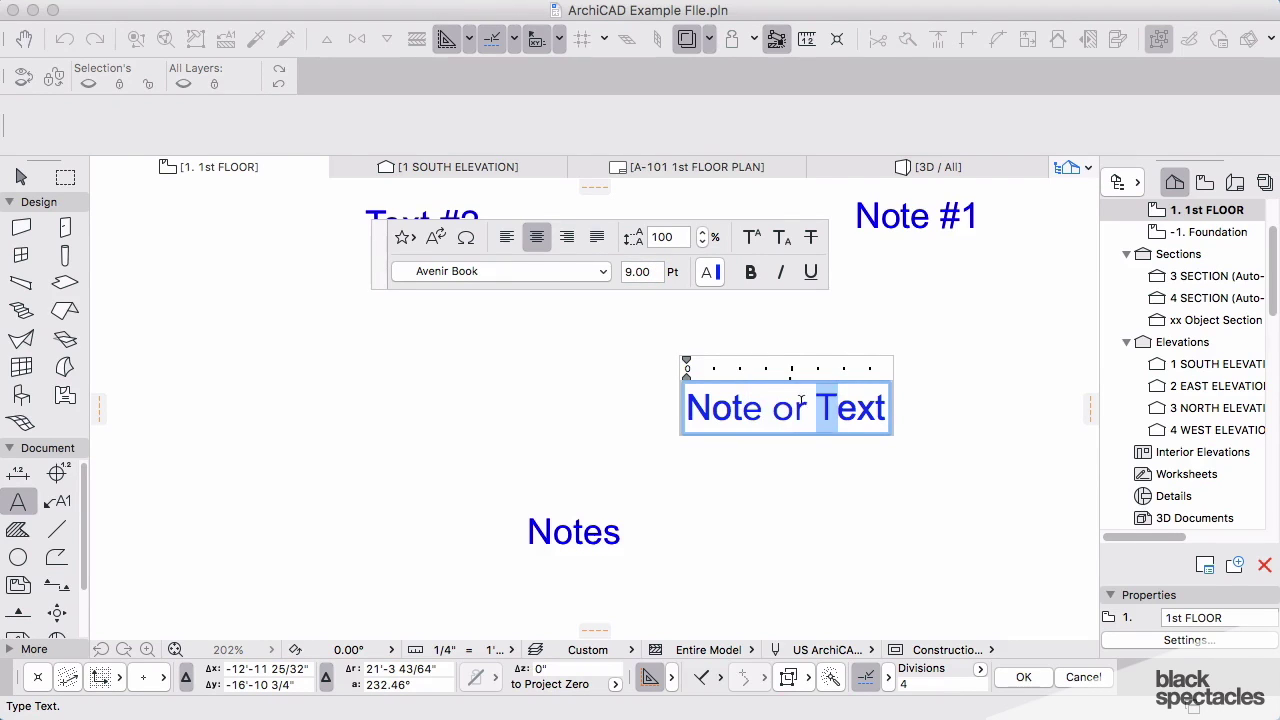
pyautogui.click(710, 271)
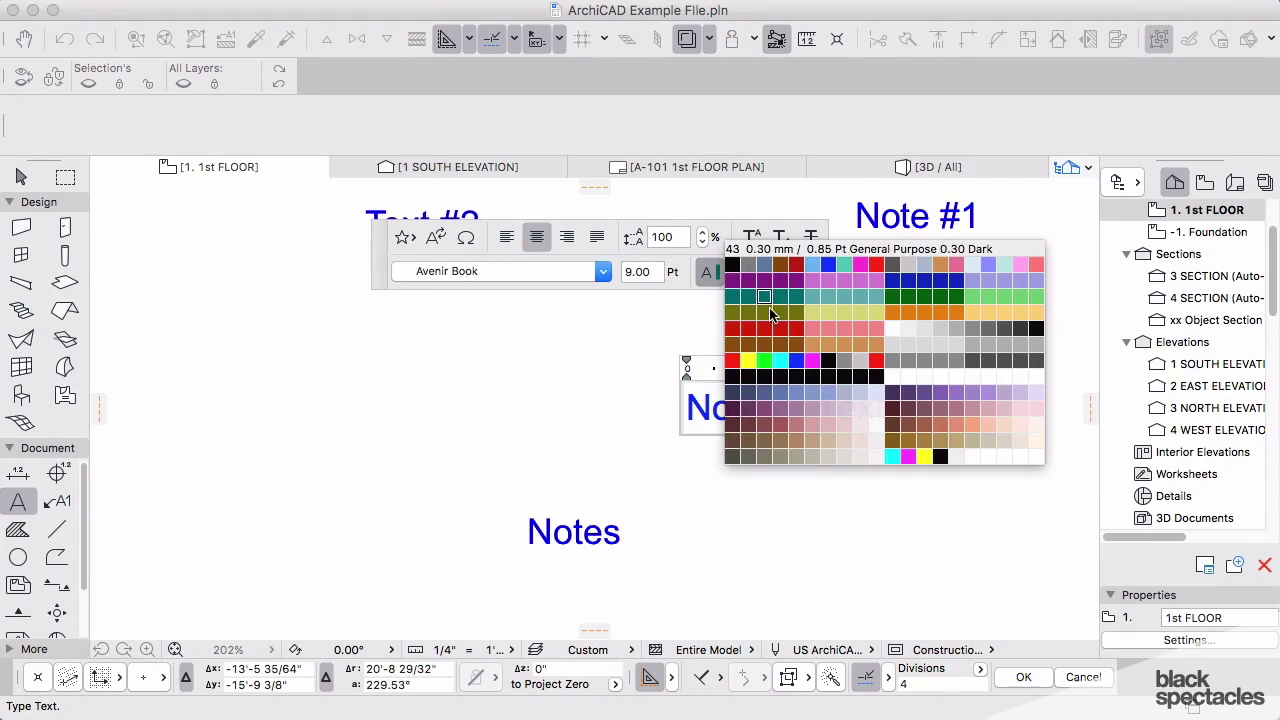
pyautogui.click(740, 362)
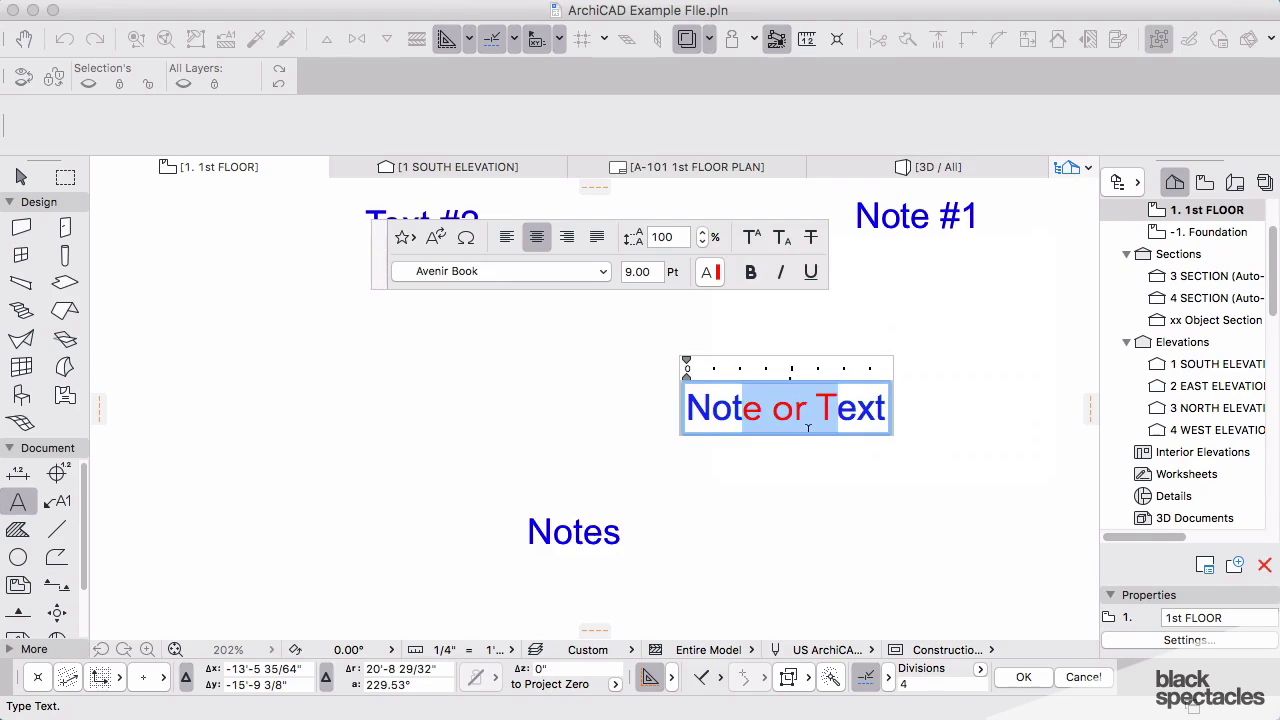
pyautogui.click(750, 272)
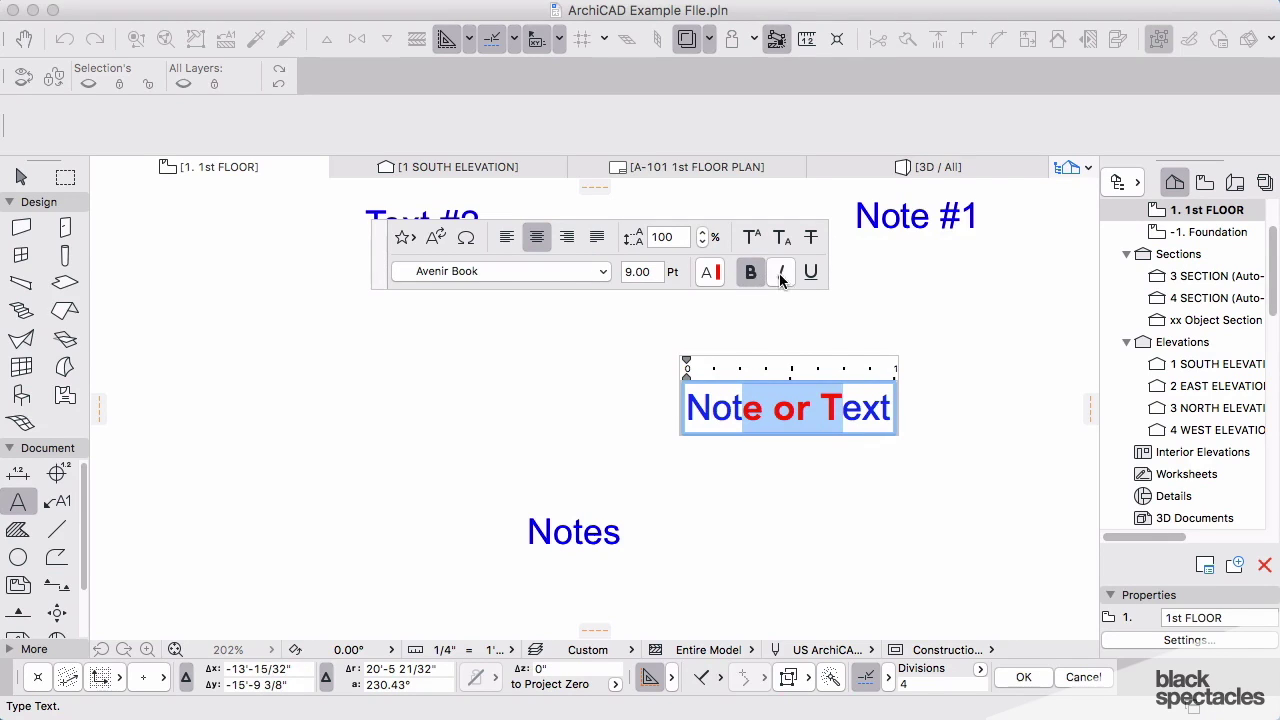
pyautogui.click(780, 274)
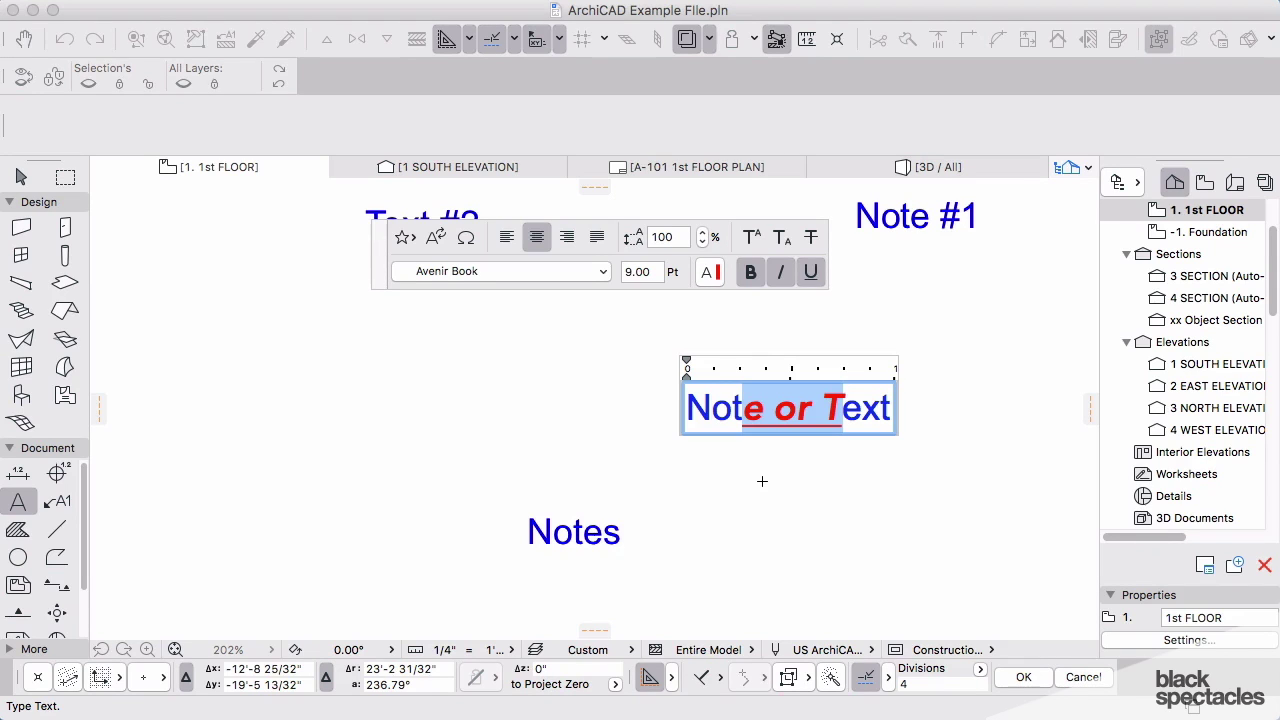
pyautogui.click(761, 480)
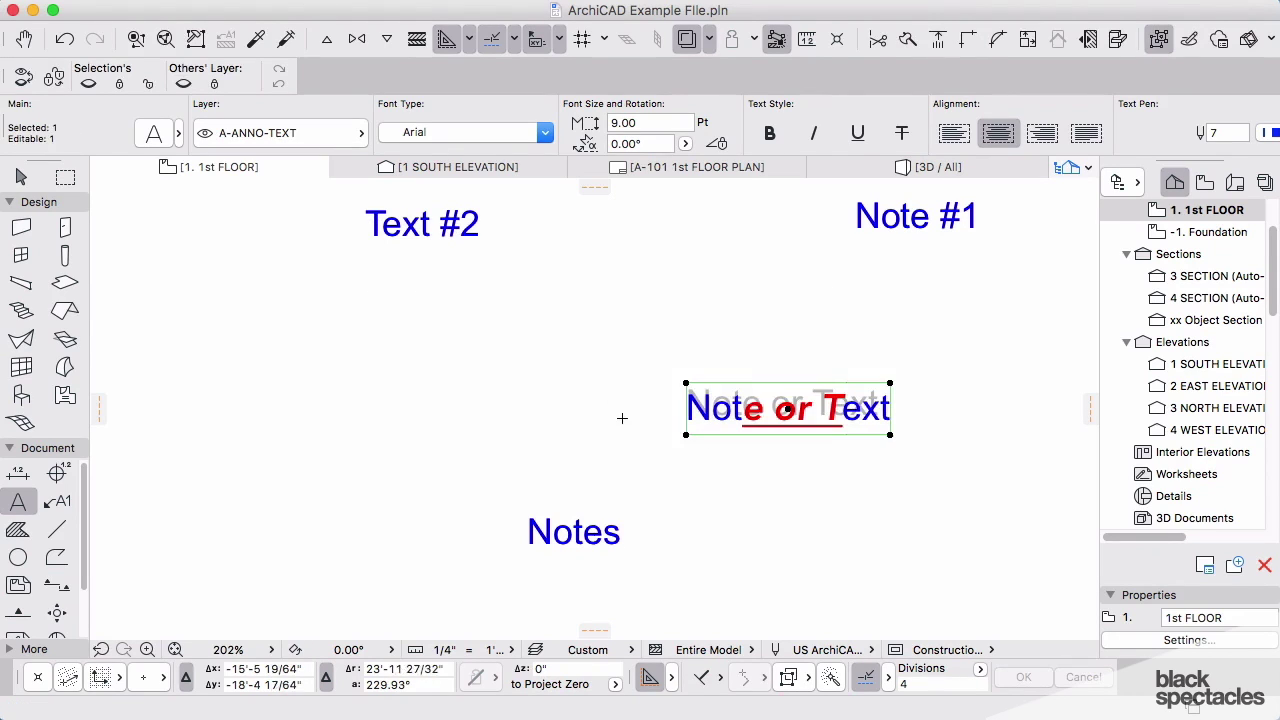
# Zoom out over the floor plan and open Text Default Settings from the Info Box
pyautogui.scroll(-2, 597, 431)
pyautogui.scroll(-2, 600, 420)
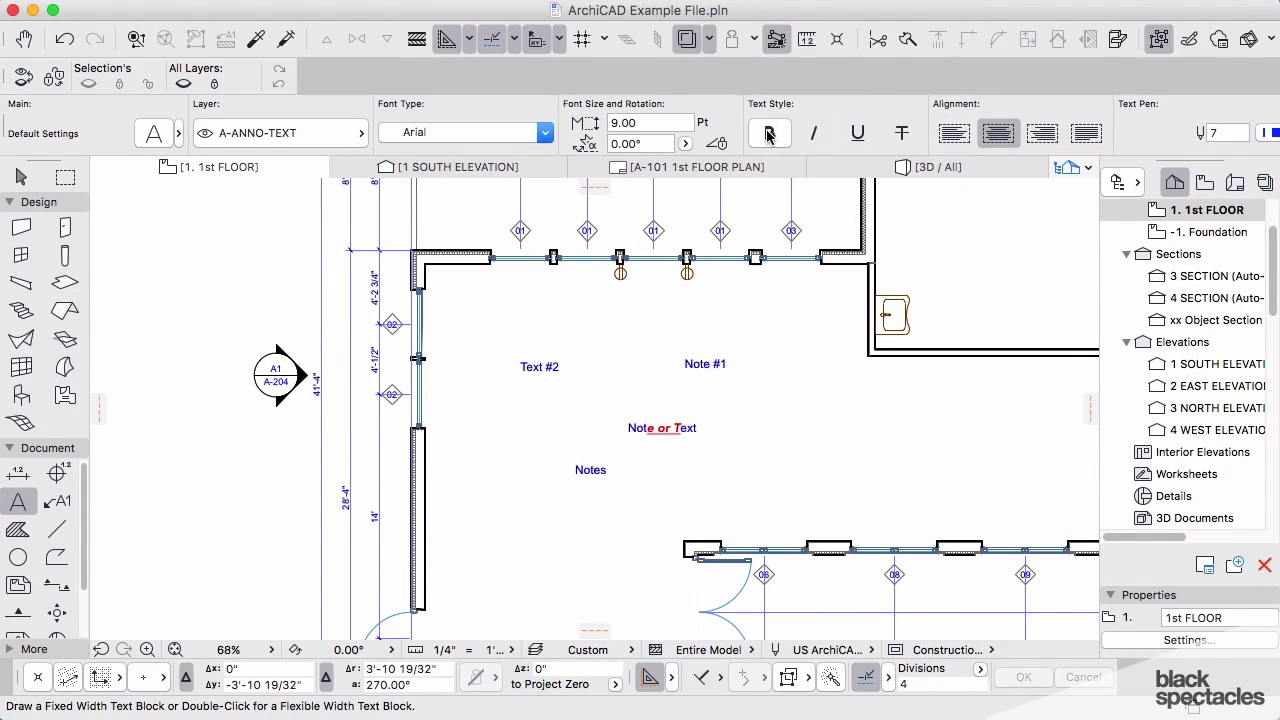
pyautogui.hscroll(5, 773, 139)
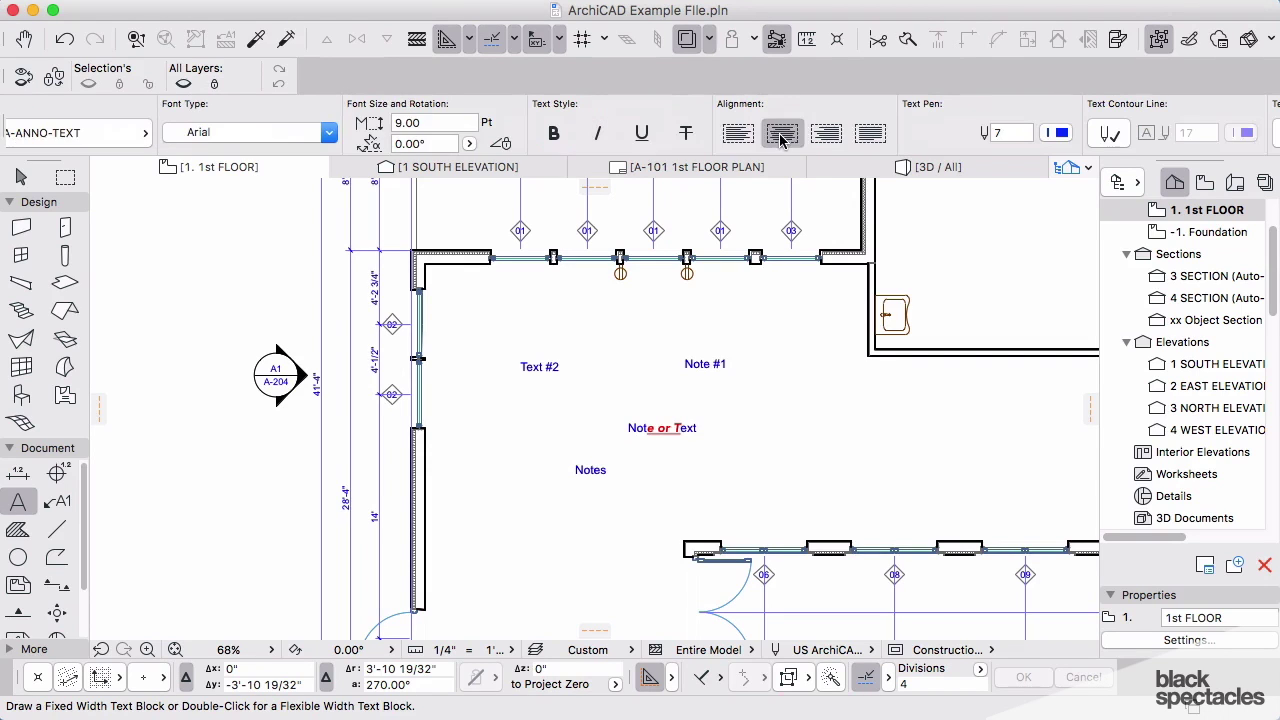
pyautogui.hscroll(10, 786, 136)
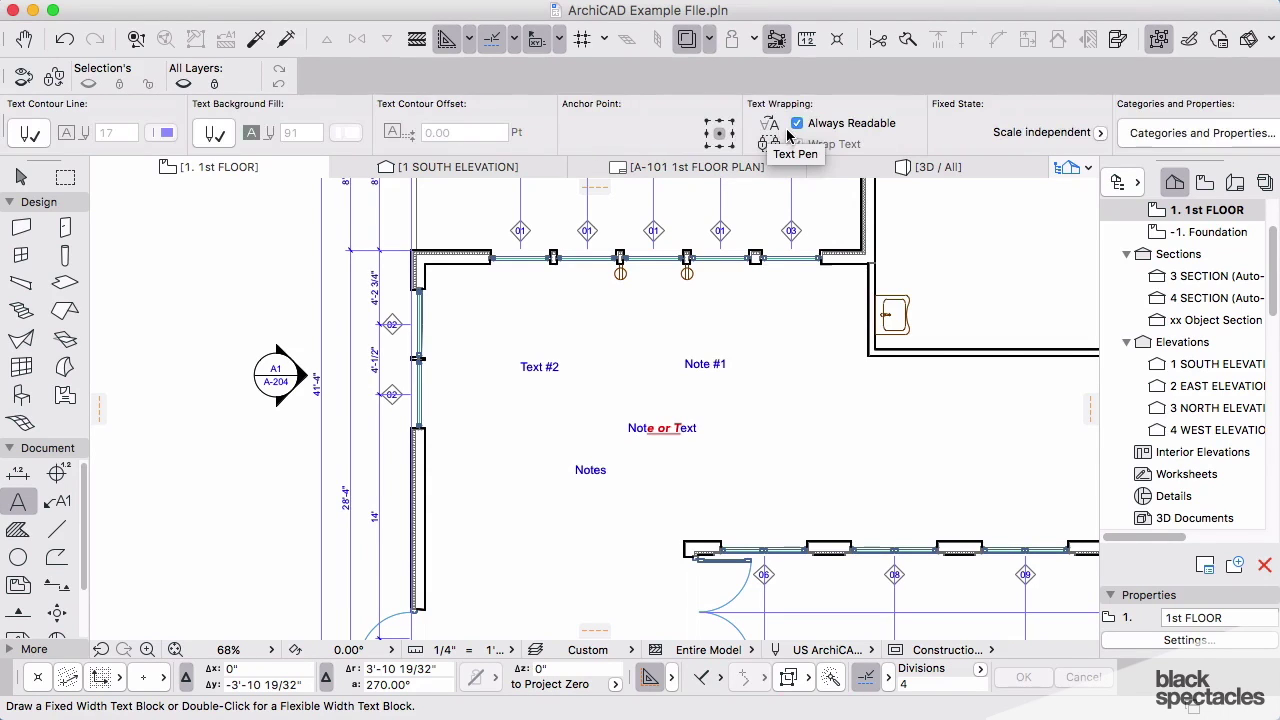
pyautogui.hscroll(-5, 790, 125)
pyautogui.hscroll(-5, 686, 115)
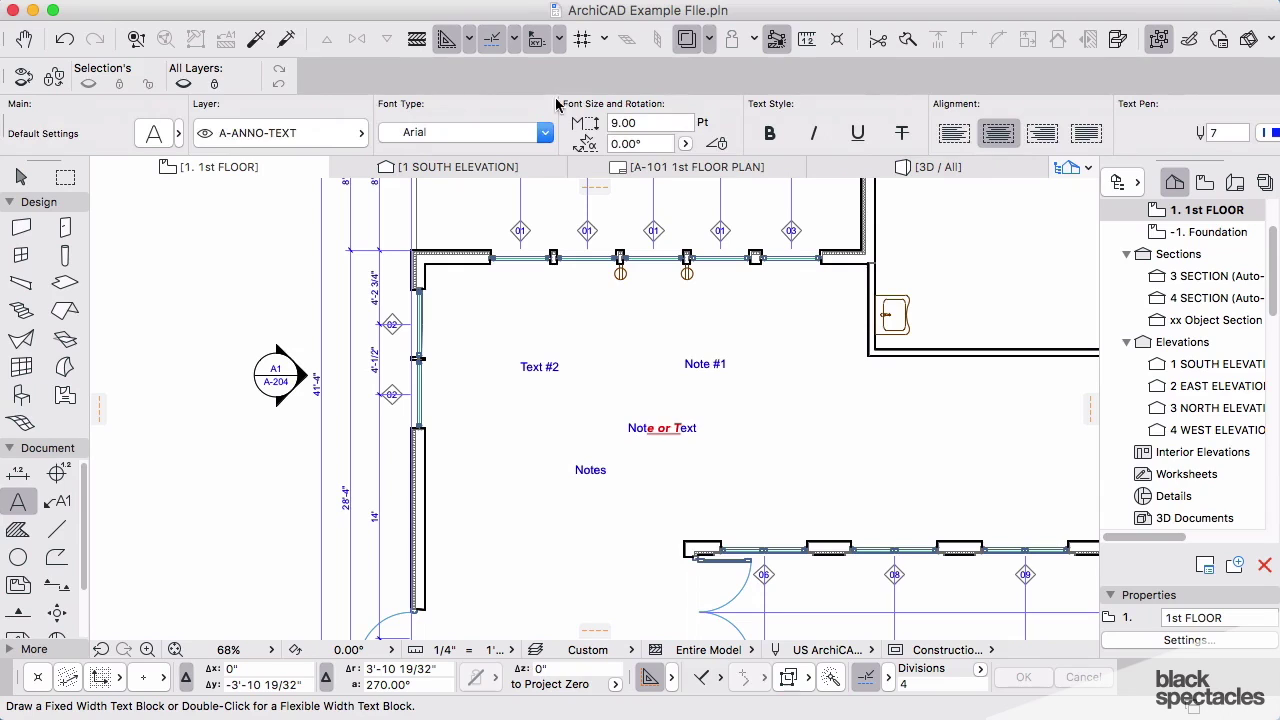
pyautogui.click(152, 133)
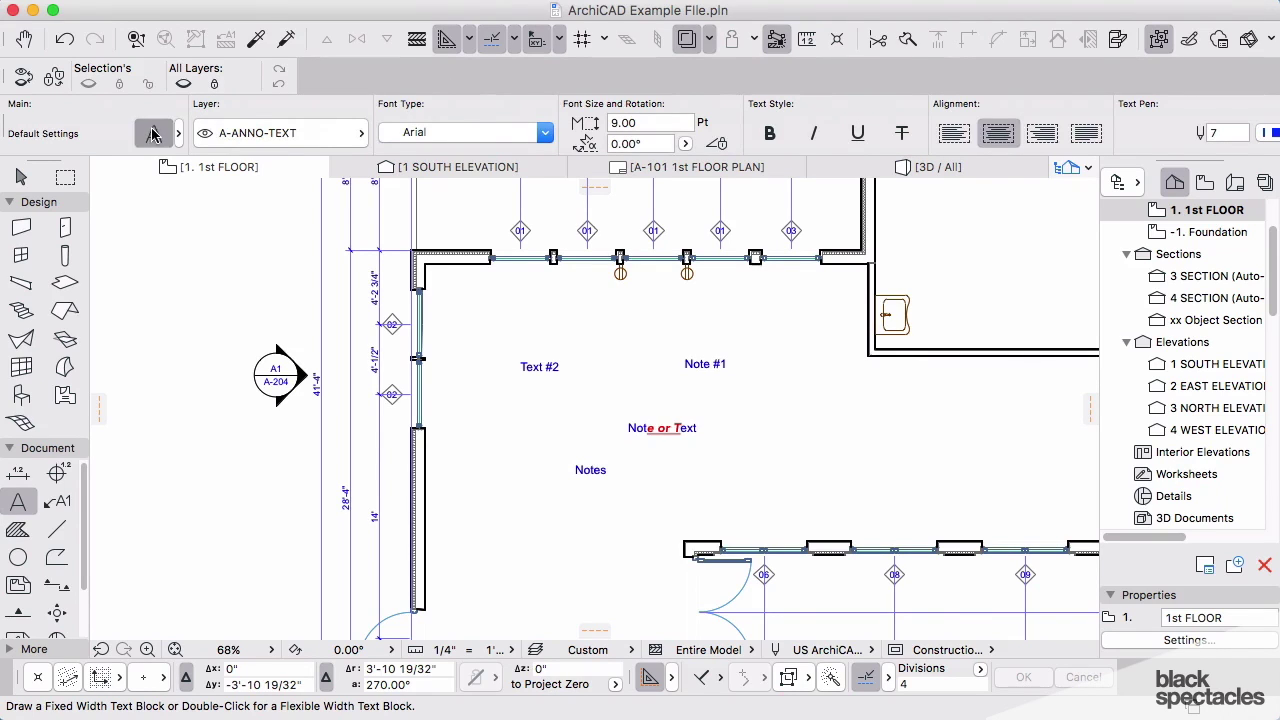